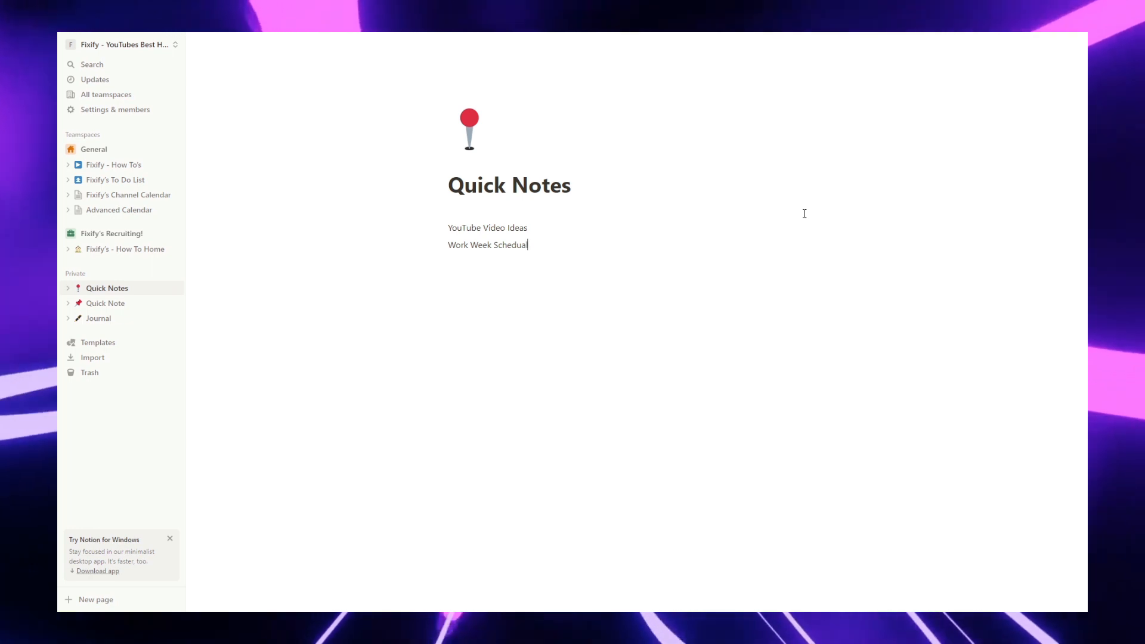
Add the lines "My Personal Journal" and "Poetry" below Work Week Schedule on the Quick Notes page.
{"action": "type", "text": "My Persoanl J"}
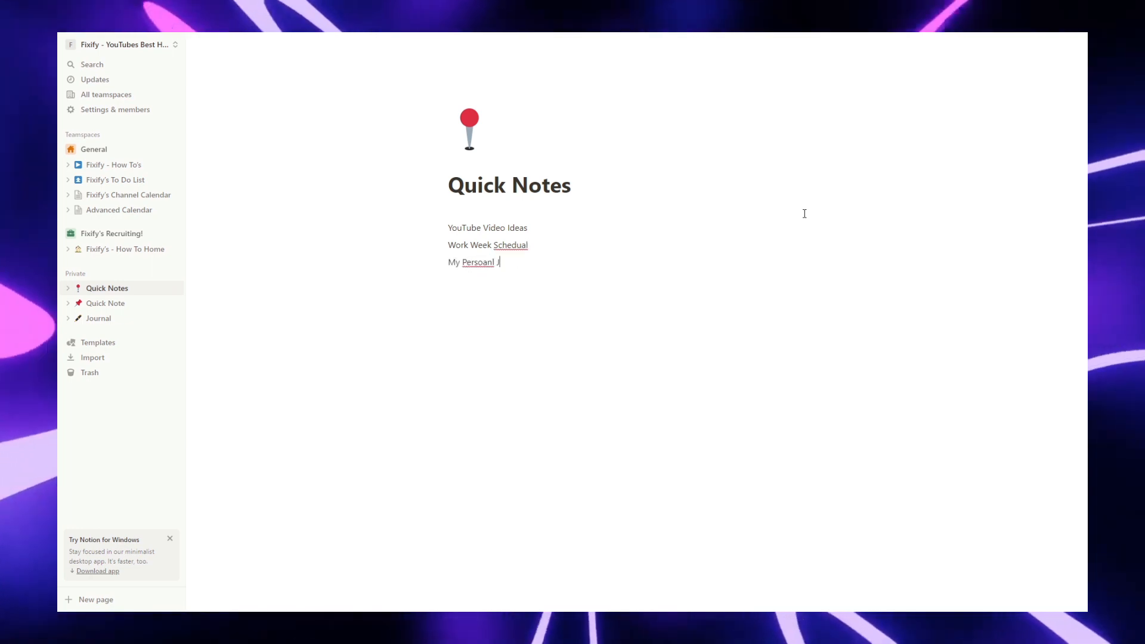
{"action": "type", "text": "ournal"}
{"action": "key", "text": "Return"}
{"action": "type", "text": "Poetry"}
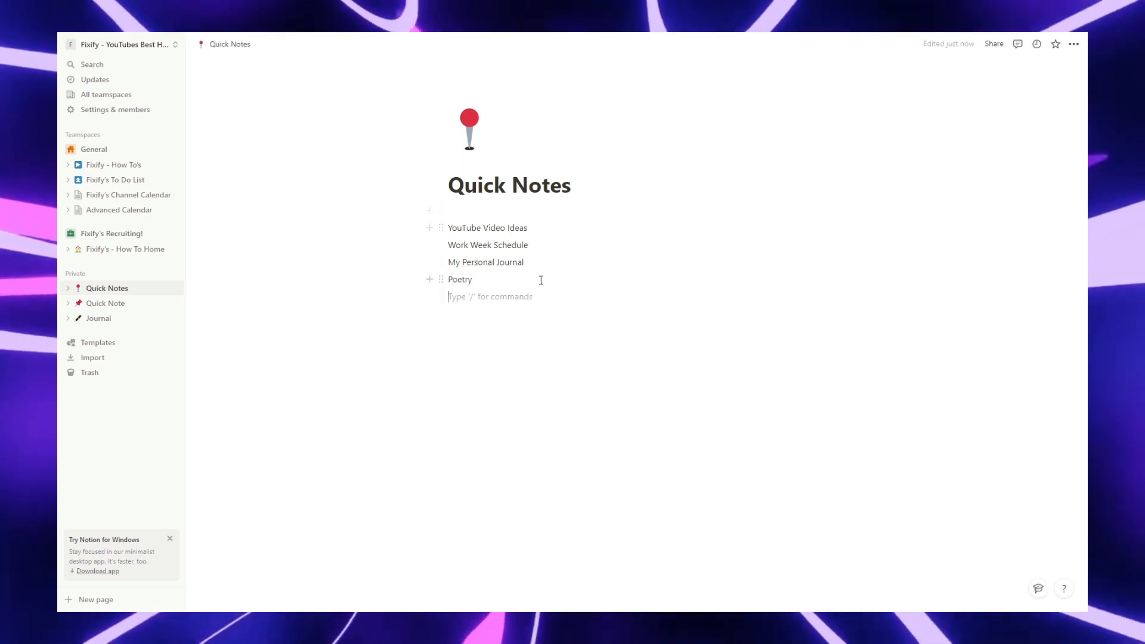
Turn the four Quick Notes text lines, from YouTube Video Ideas to Poetry, into pages.
{"action": "left_click_drag", "start_coordinate": [473, 281], "coordinate": [442, 228]}
{"action": "left_click", "coordinate": [440, 228]}
{"action": "mouse_move", "coordinate": [373, 206]}
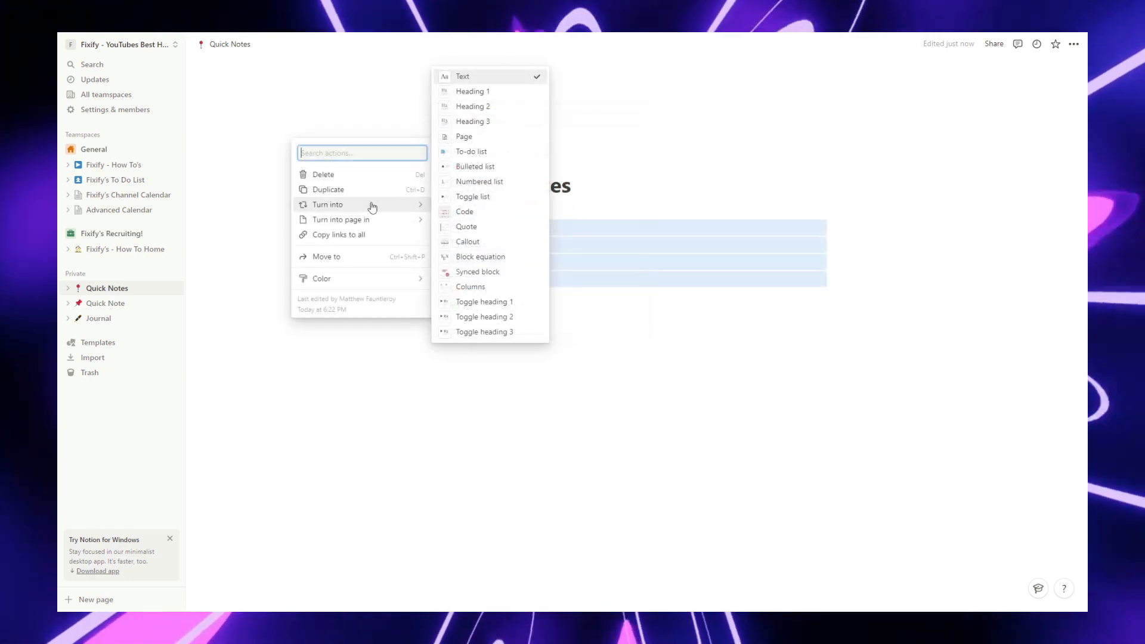
{"action": "left_click", "coordinate": [477, 138]}
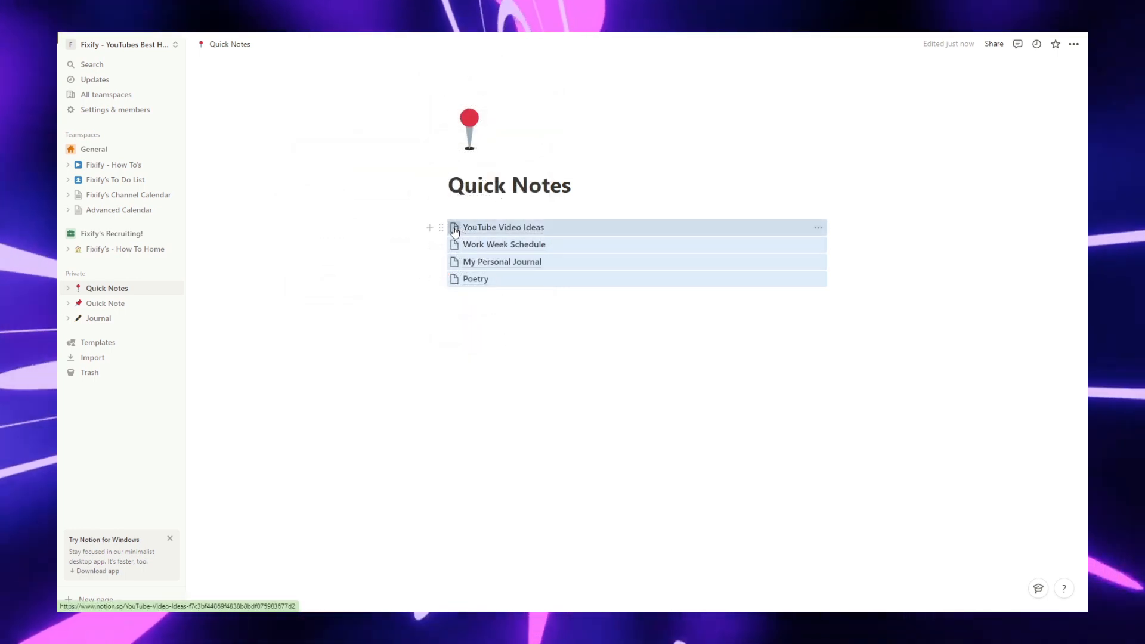
Set the YouTube Video Ideas page icon to the blue play button emoji.
{"action": "left_click", "coordinate": [454, 229]}
{"action": "type", "text": "your"}
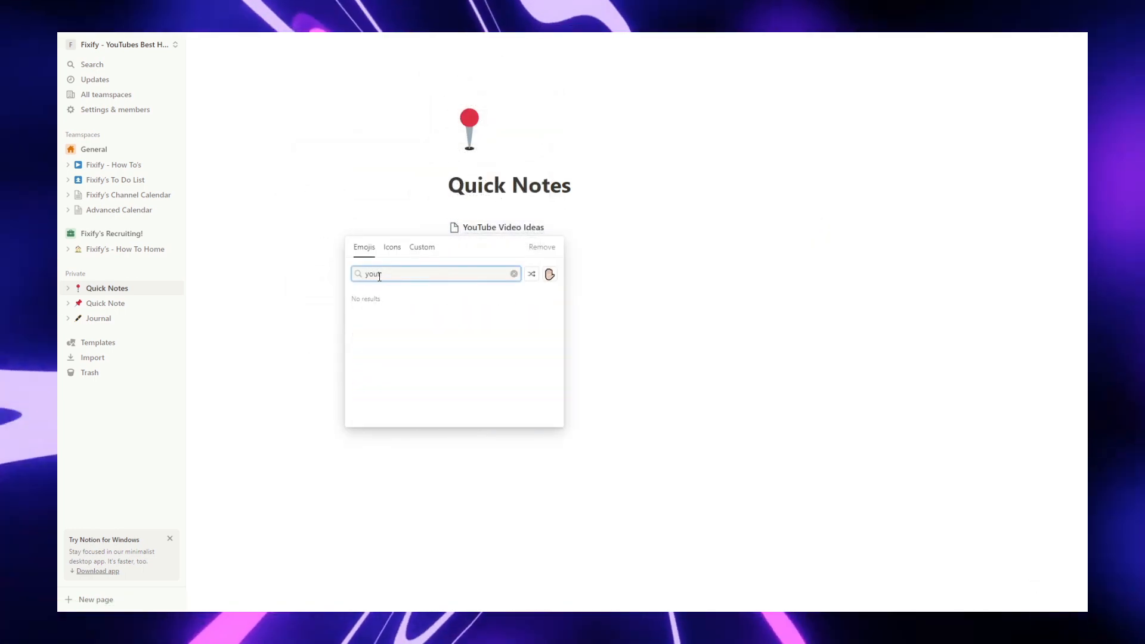
{"action": "key", "text": "BackSpace"}
{"action": "key", "text": "BackSpace"}
{"action": "key", "text": "BackSpace"}
{"action": "key", "text": "BackSpace"}
{"action": "type", "text": "play"}
{"action": "left_click", "coordinate": [514, 301]}
Give the Work Week Schedule page a briefcase icon and the My Personal Journal page a pen icon.
{"action": "left_click", "coordinate": [456, 247]}
{"action": "type", "text": "work"}
{"action": "left_click", "coordinate": [360, 318]}
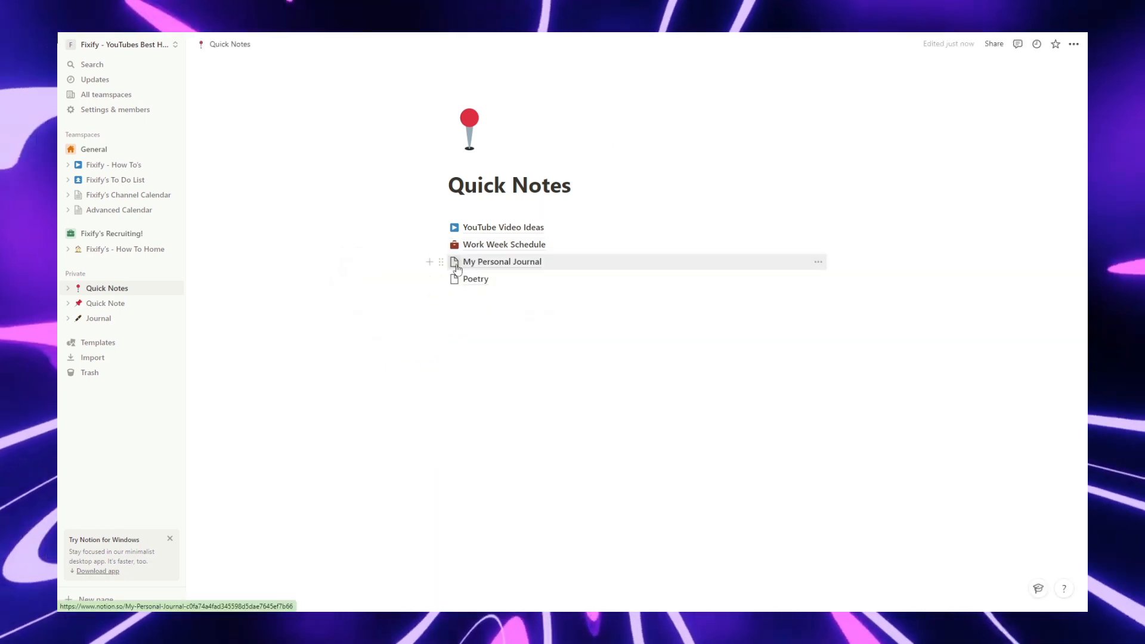
{"action": "left_click", "coordinate": [455, 262]}
{"action": "left_click", "coordinate": [388, 340]}
Search the emojis for "pin" and set a red pin icon on the Poetry page.
{"action": "left_click", "coordinate": [454, 279]}
{"action": "type", "text": "pin"}
{"action": "left_click", "coordinate": [360, 350]}
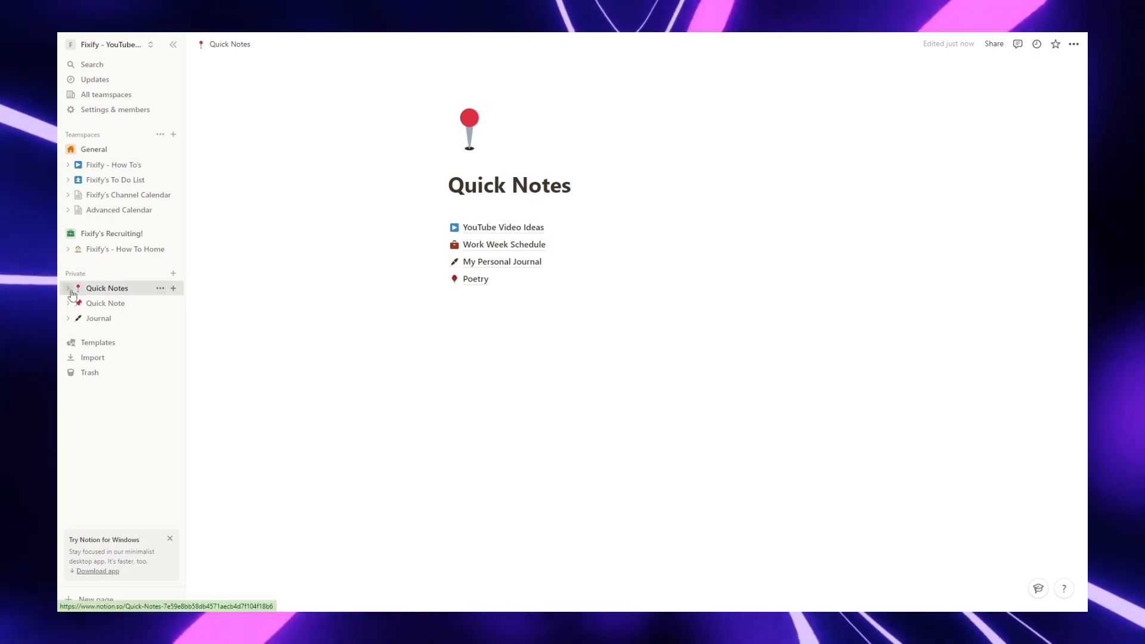
Open the YouTube Video Ideas page from Quick Notes.
{"action": "left_click", "coordinate": [70, 289]}
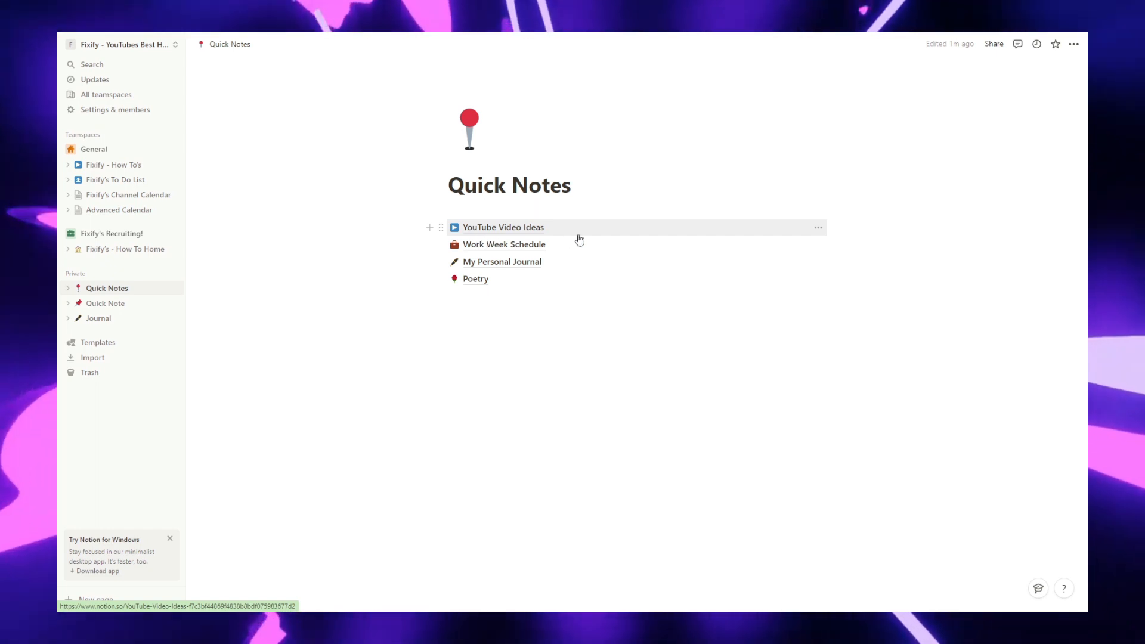
{"action": "left_click", "coordinate": [509, 231]}
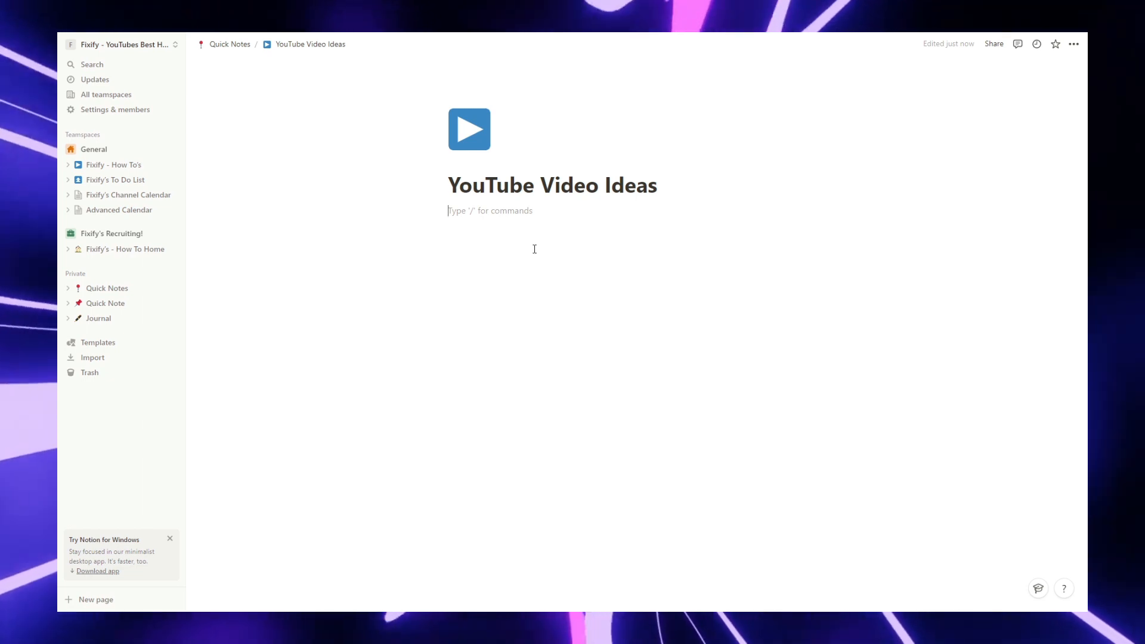
{"action": "type", "text": "/"}
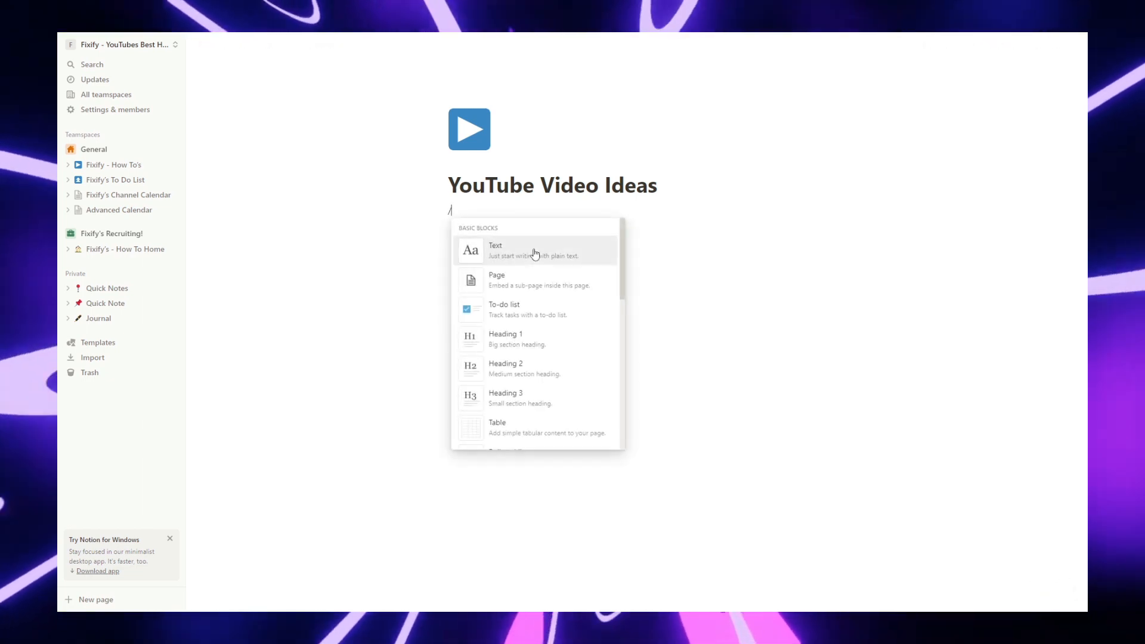
{"action": "type", "text": "bu"}
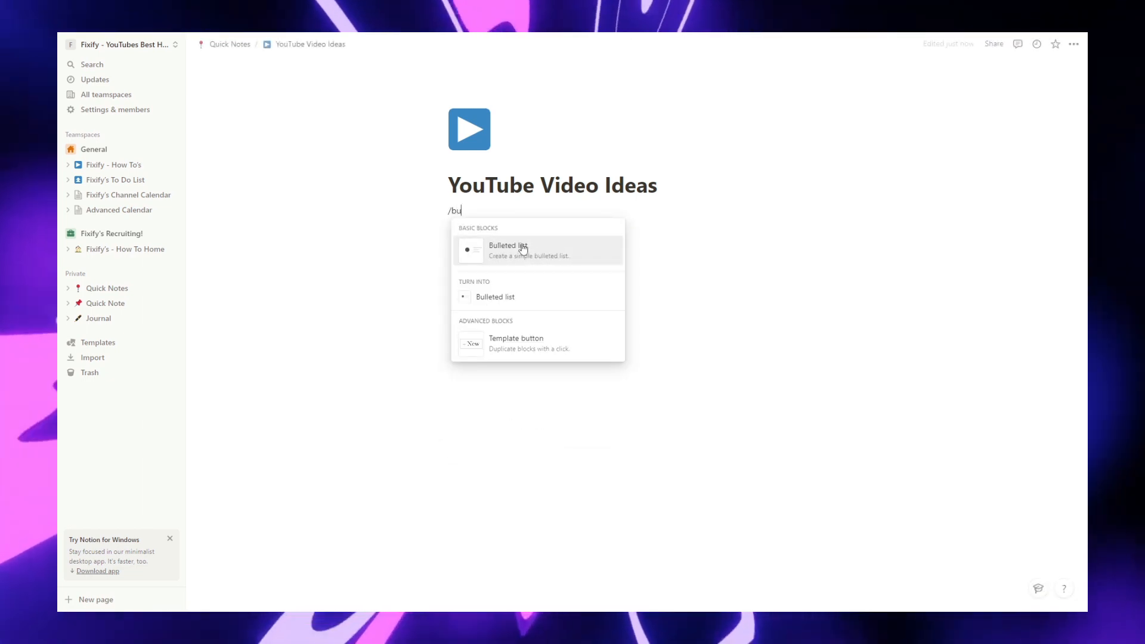
{"action": "left_click", "coordinate": [523, 248]}
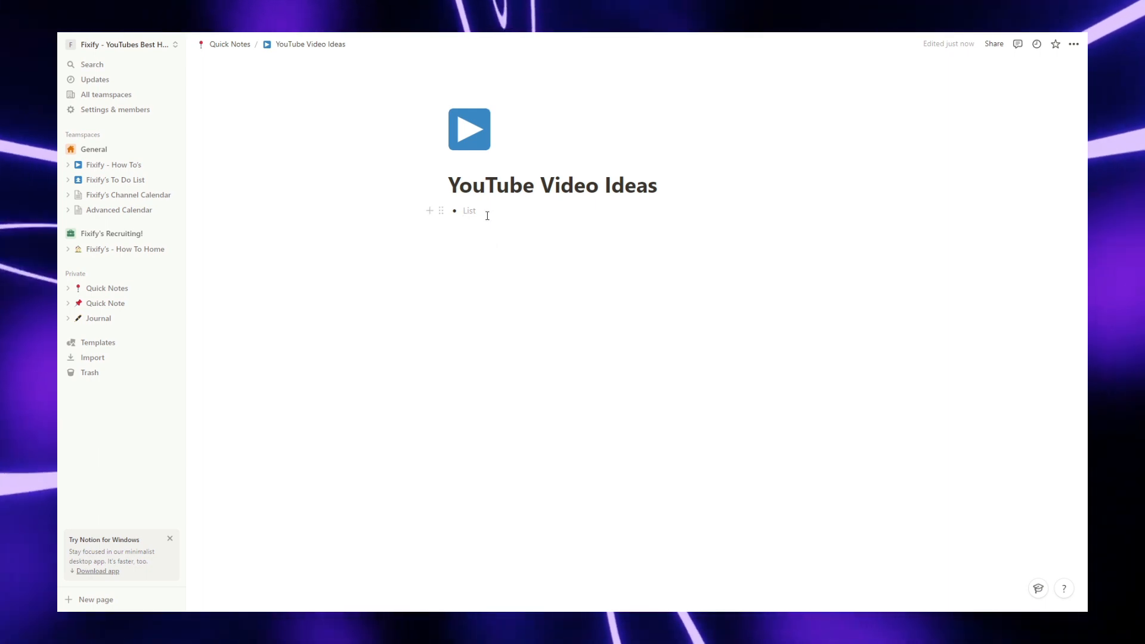
Create a to-do list with the items Try Not To Laugh Challenge, 24 Hour Challenge, Day In The Life and How to use Notion.
{"action": "type", "text": "/to"}
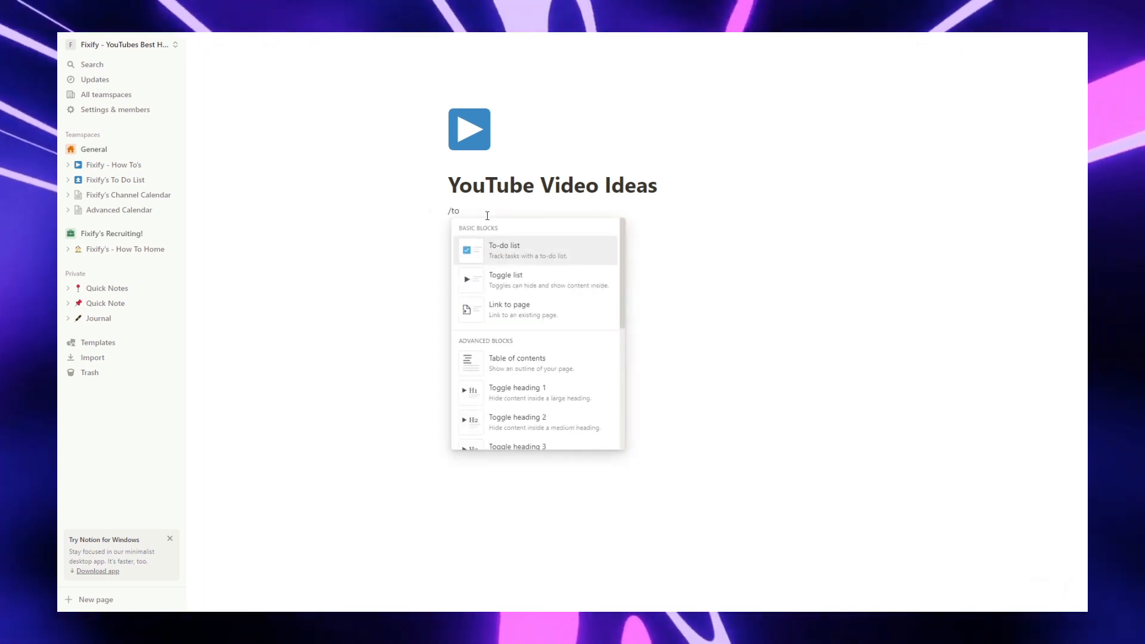
{"action": "left_click", "coordinate": [506, 244]}
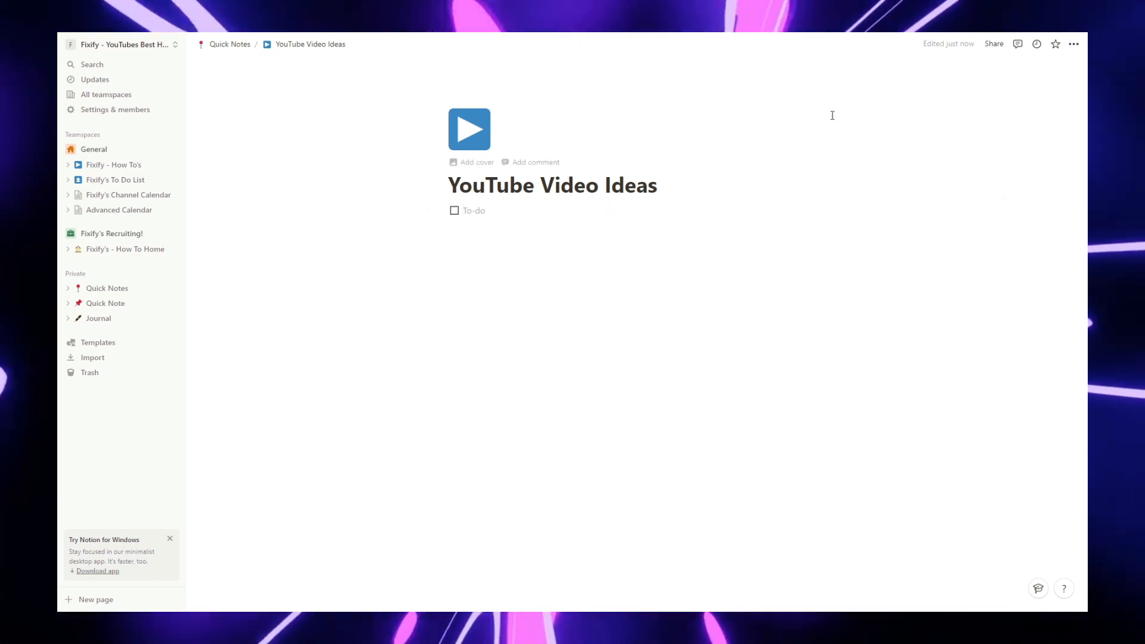
{"action": "type", "text": "Try Not"}
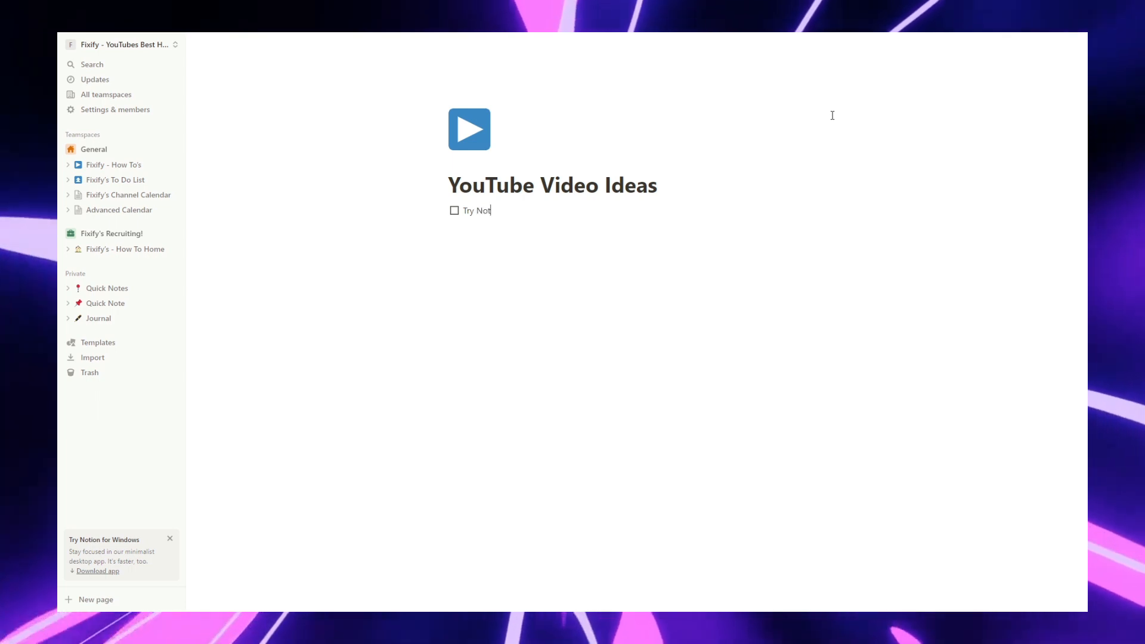
{"action": "type", "text": "24 Hour Challenge"}
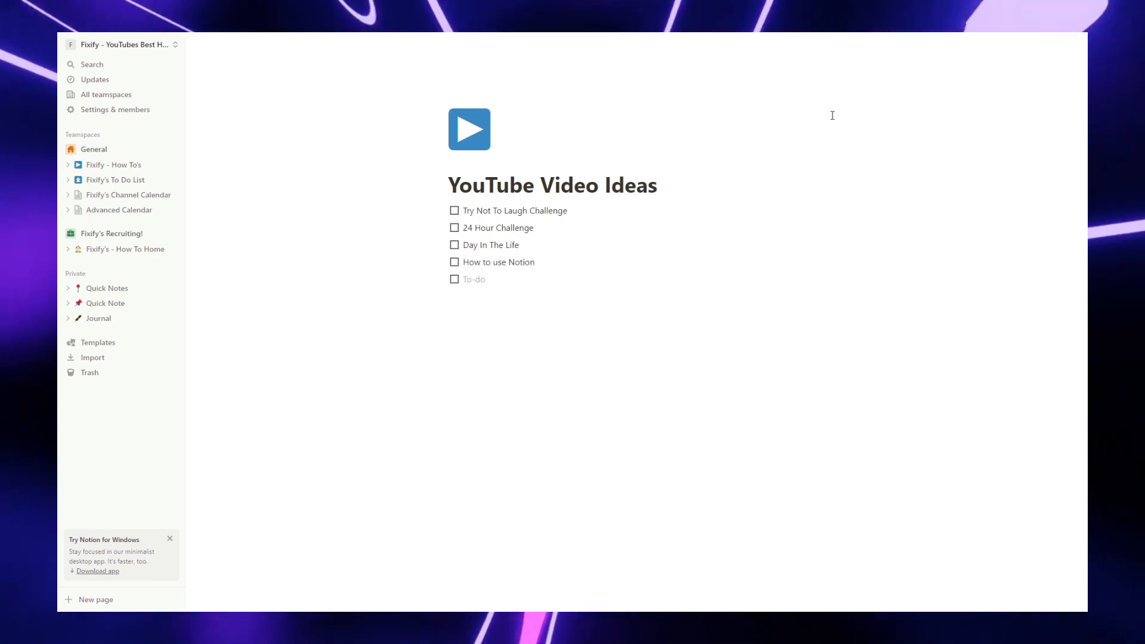
Add the to-dos "Guess the celeb" and "TikTok Challenge", and tick off How to use Notion.
{"action": "type", "text": "the celeb"}
{"action": "key", "text": "Return"}
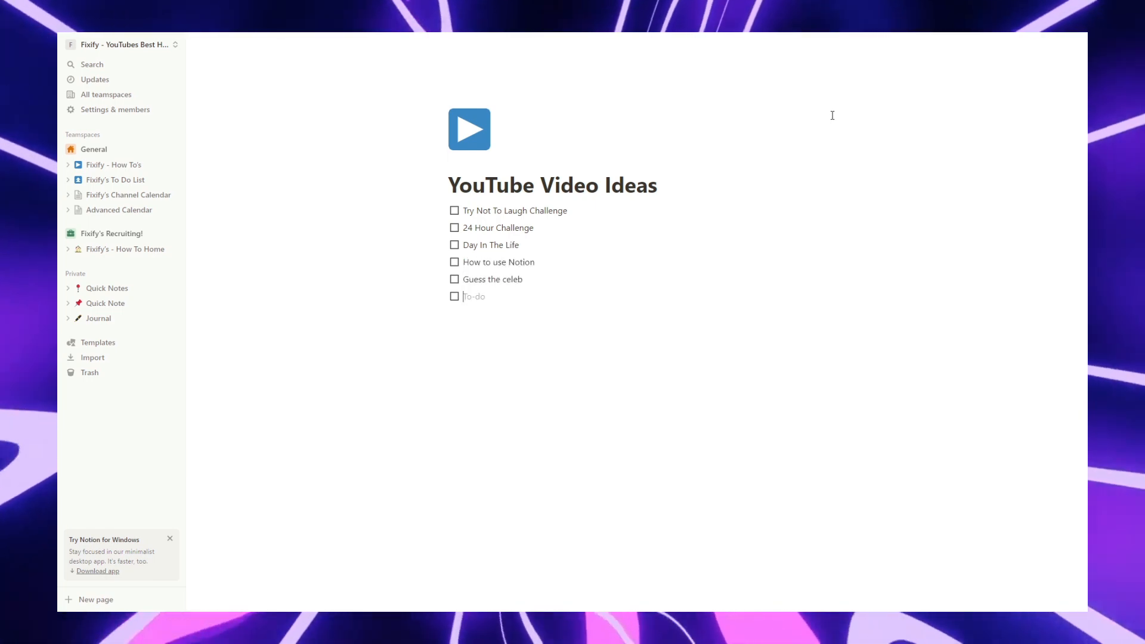
{"action": "type", "text": "TikTok Challenge"}
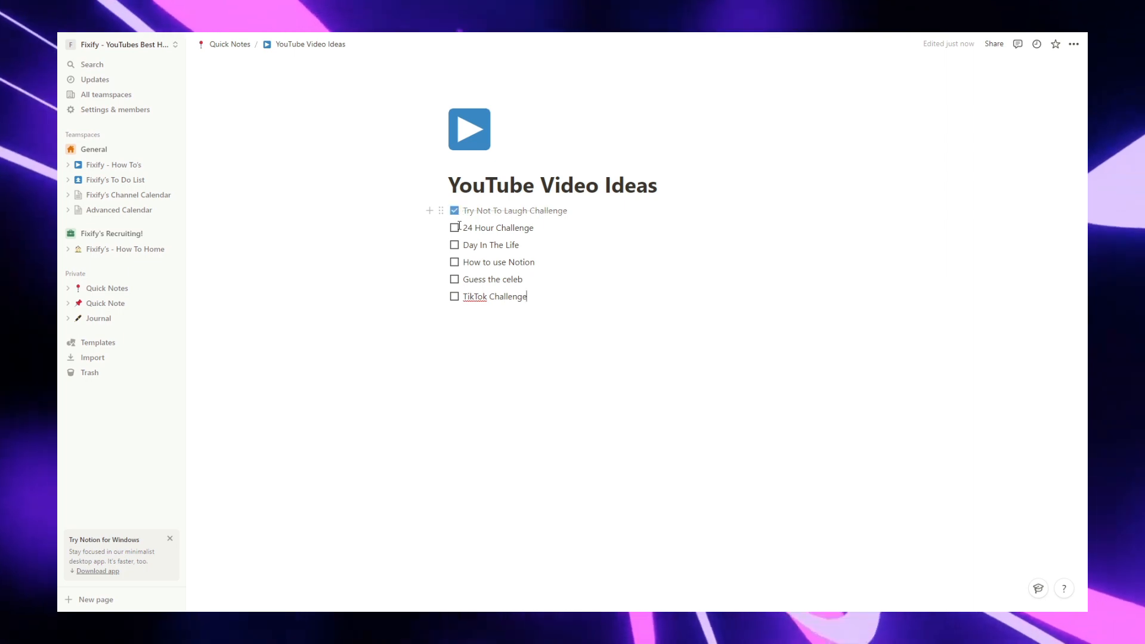
{"action": "left_click", "coordinate": [454, 263]}
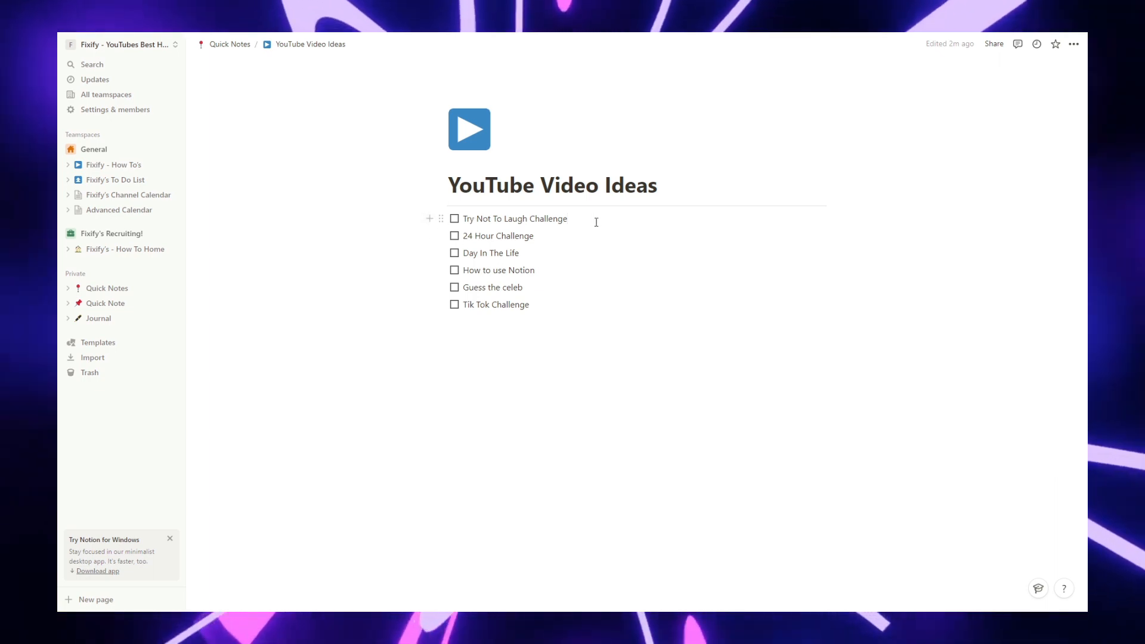
Insert a file embed block on a new line below the Try Not To Laugh Challenge item.
{"action": "left_click", "coordinate": [596, 222]}
{"action": "key", "text": "Return"}
{"action": "key", "text": "BackSpace"}
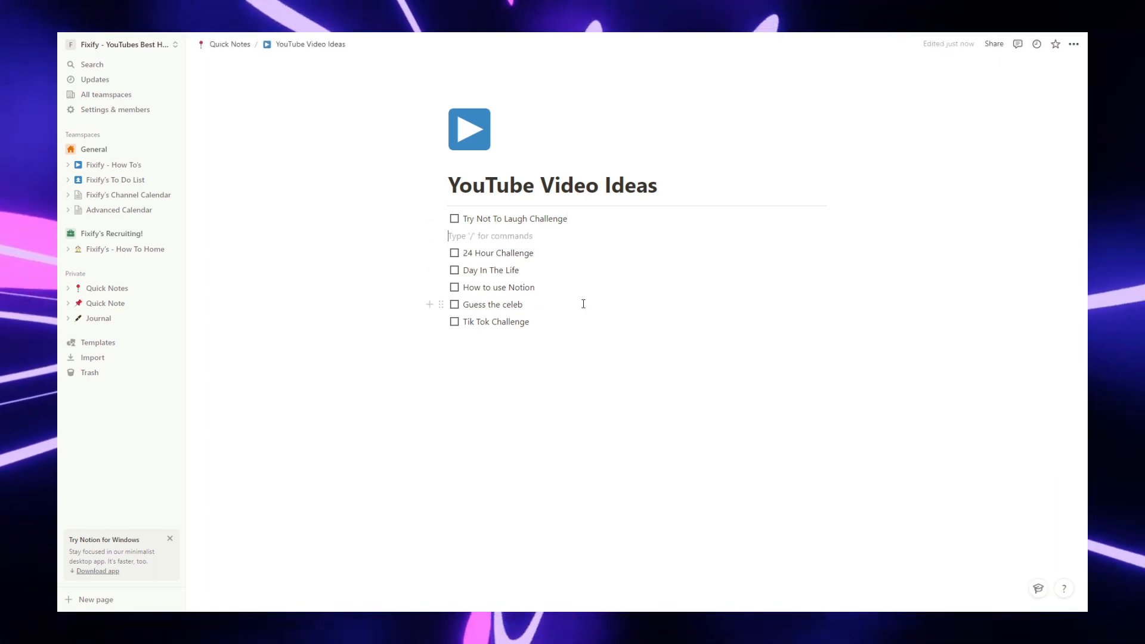
{"action": "type", "text": "/"}
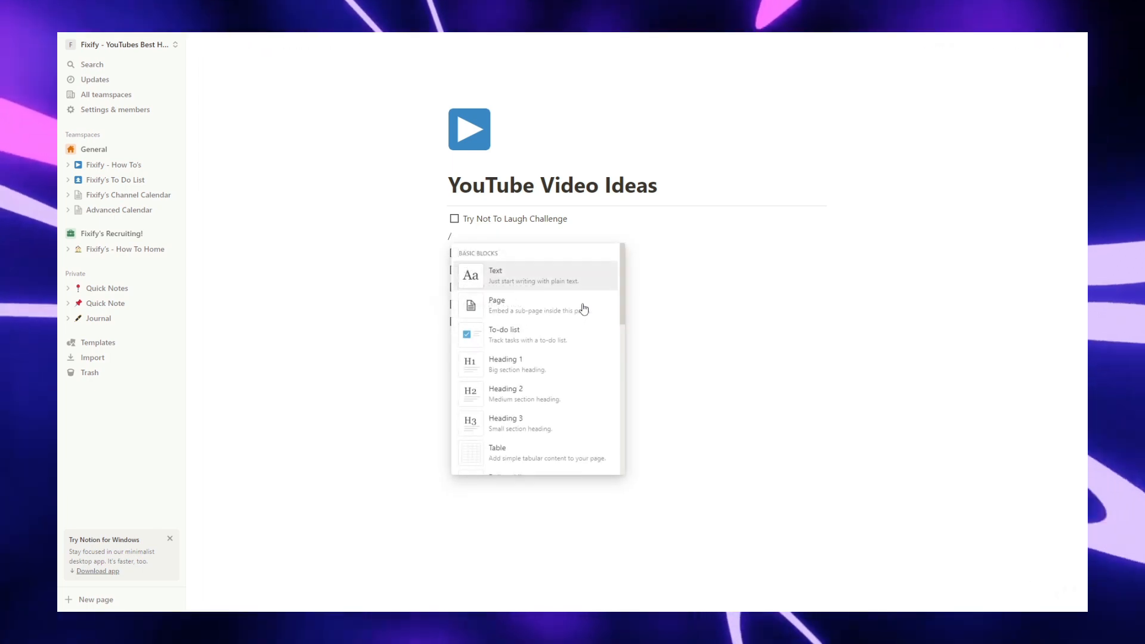
{"action": "type", "text": "em"}
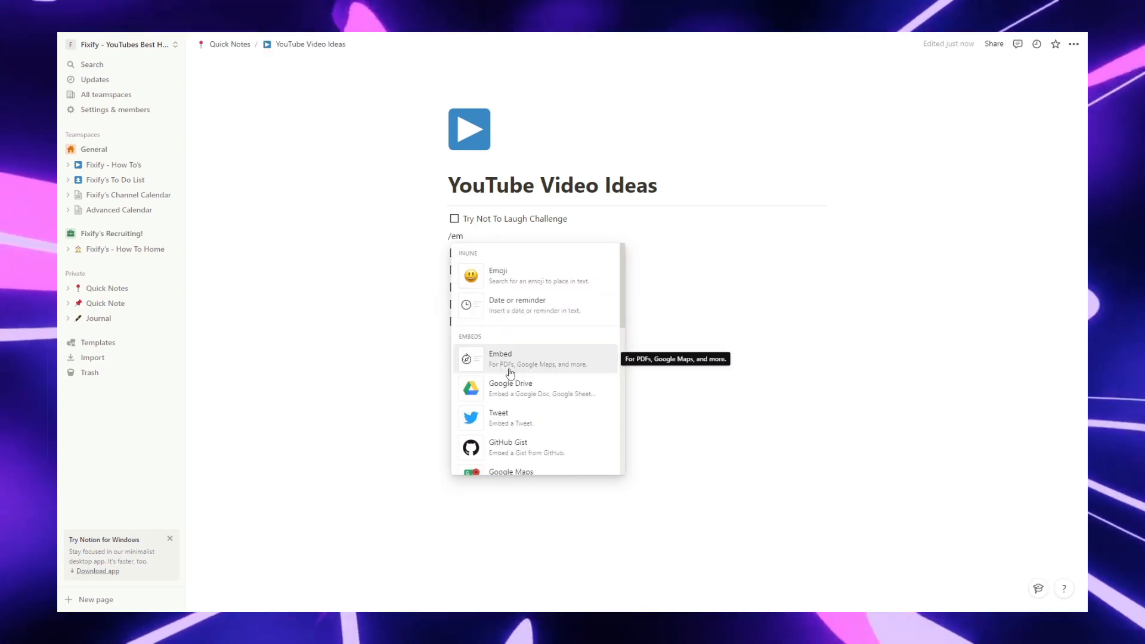
{"action": "scroll", "coordinate": [575, 348], "scroll_direction": "down", "scroll_amount": 5}
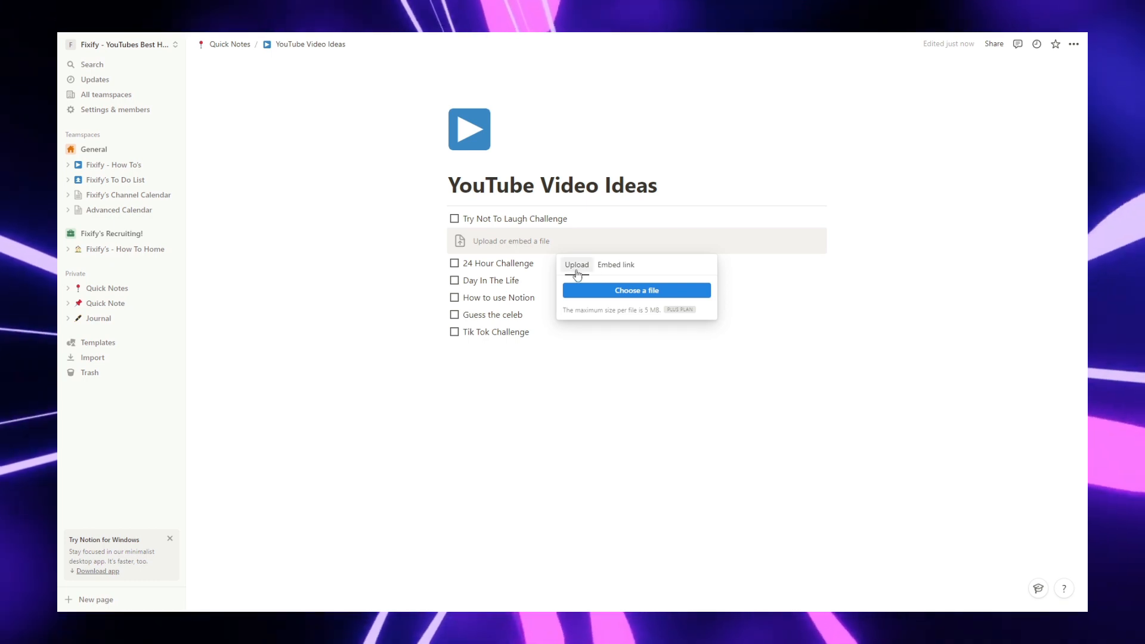
{"action": "left_click", "coordinate": [612, 267]}
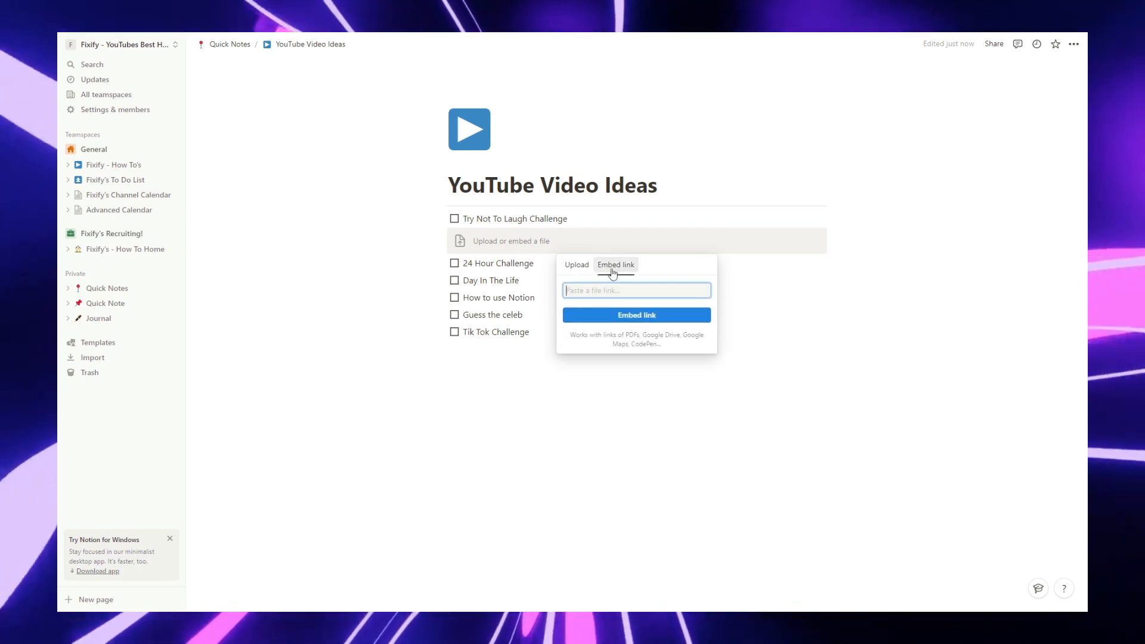
{"action": "type", "text": "https://www.youtube.com/watch?v=cesKVVSa"}
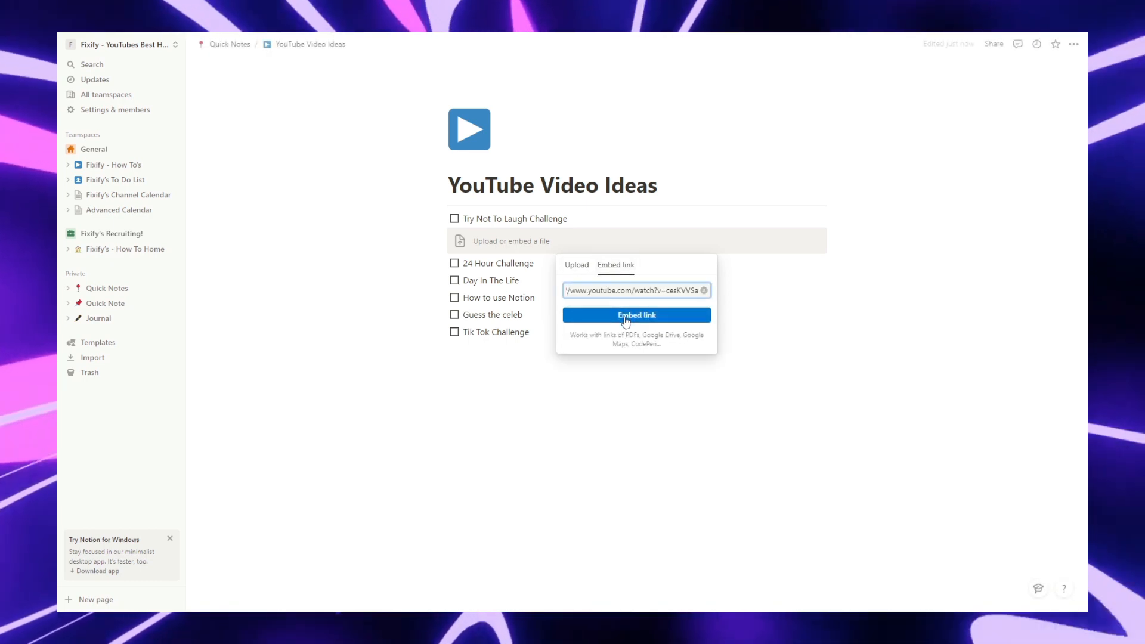
{"action": "left_click", "coordinate": [624, 314]}
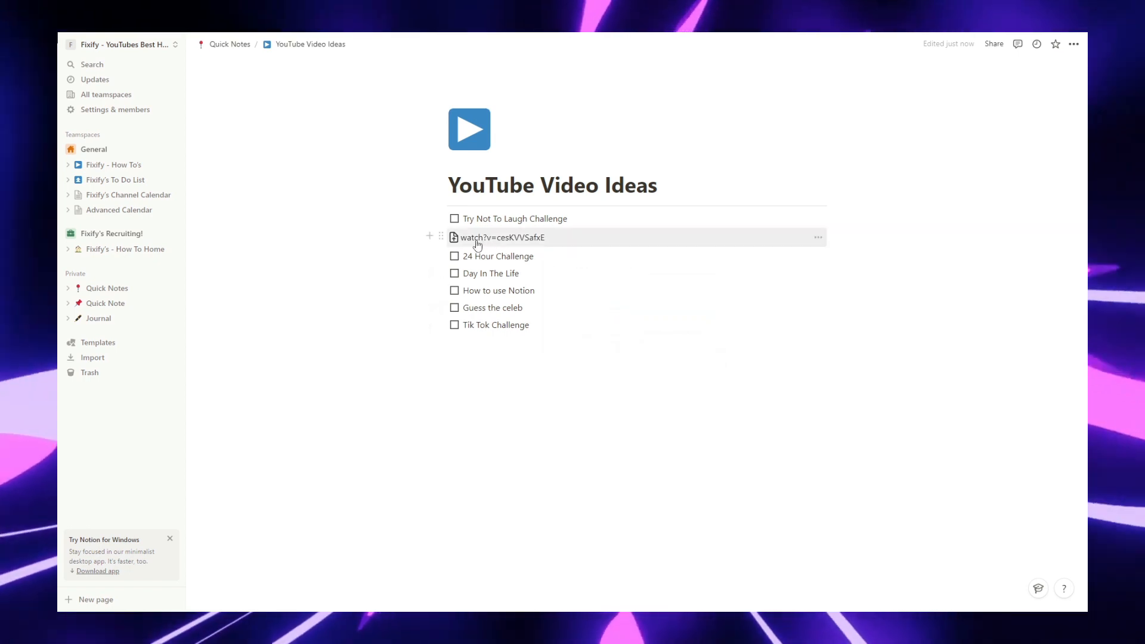
{"action": "left_click", "coordinate": [778, 246]}
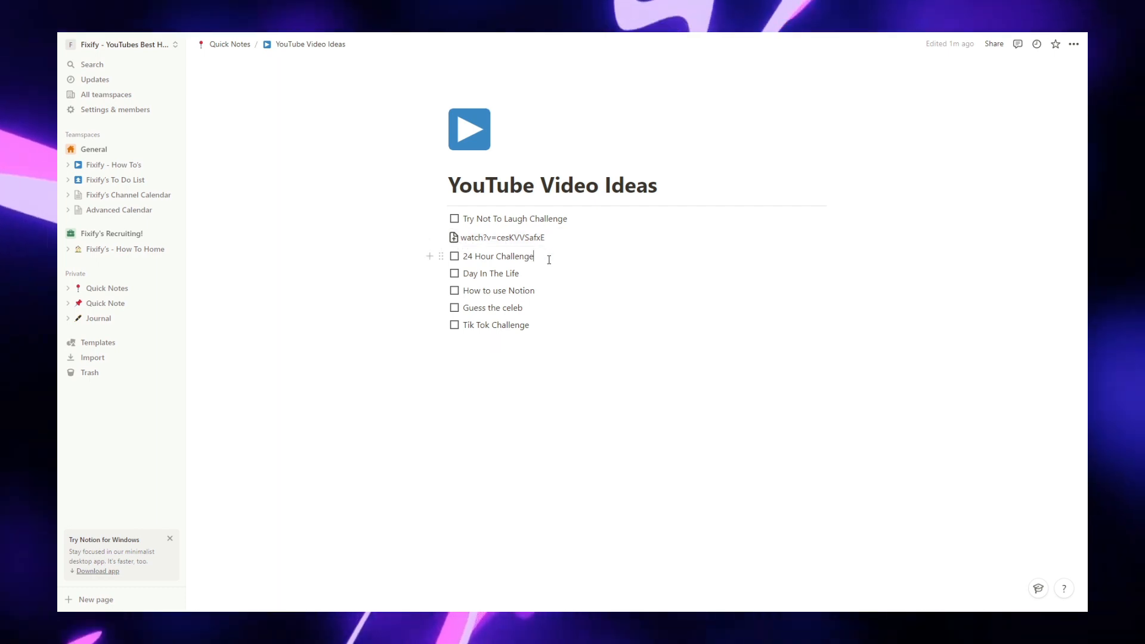
Add a plain text line "Notes Page" between the embedded video link and the 24 Hour Challenge item.
{"action": "left_click", "coordinate": [457, 250]}
{"action": "key", "text": "Return"}
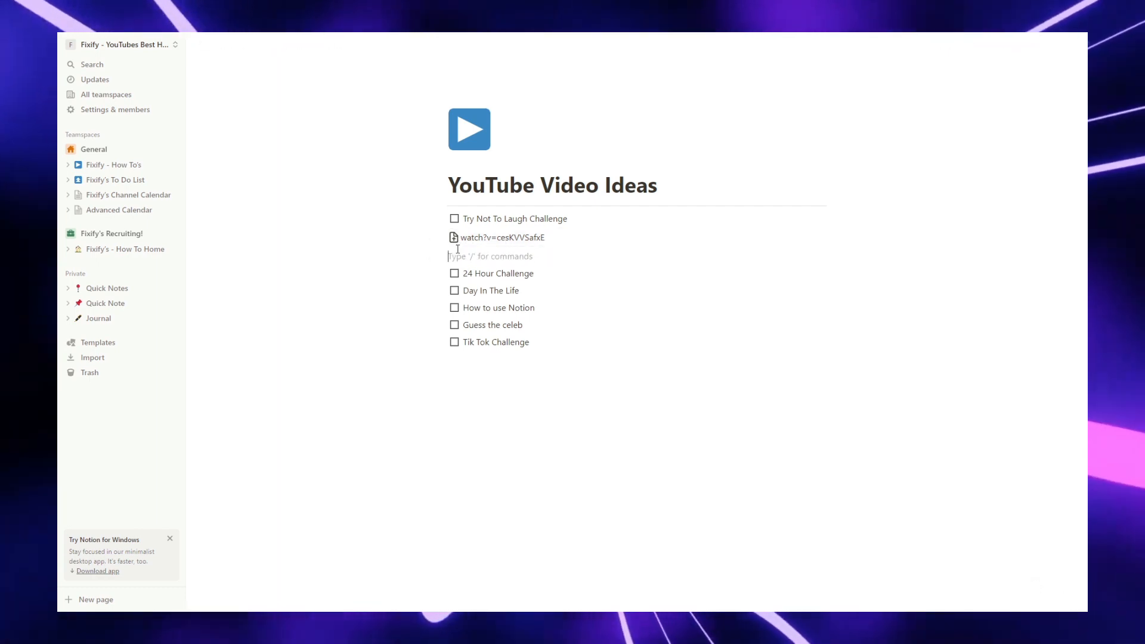
{"action": "type", "text": "/link"}
{"action": "left_click", "coordinate": [497, 308]}
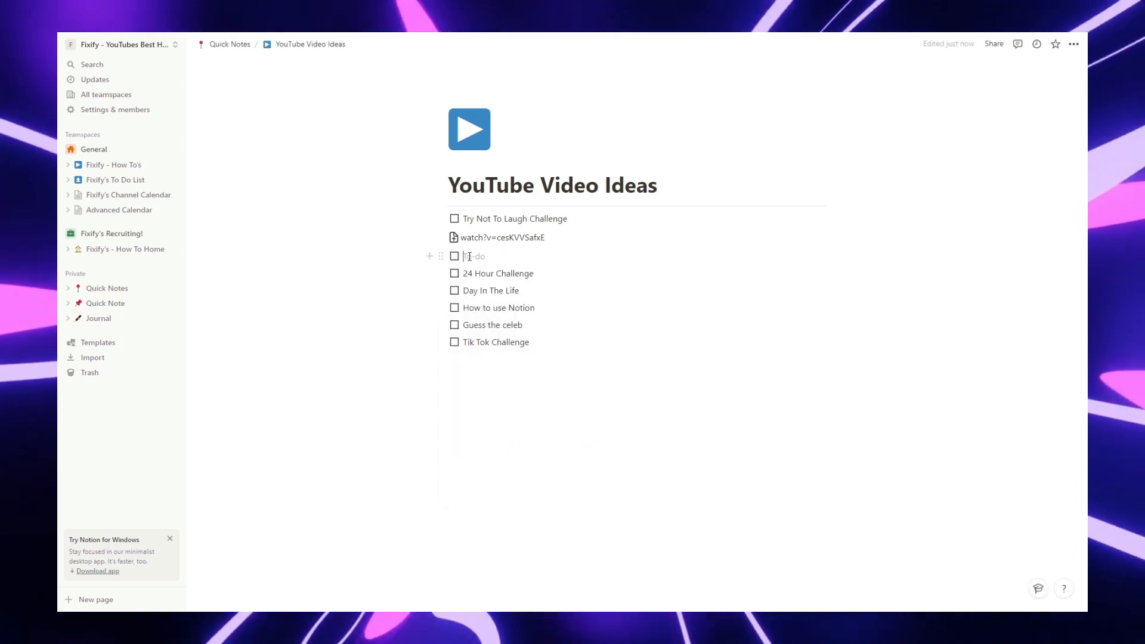
{"action": "key", "text": "BackSpace"}
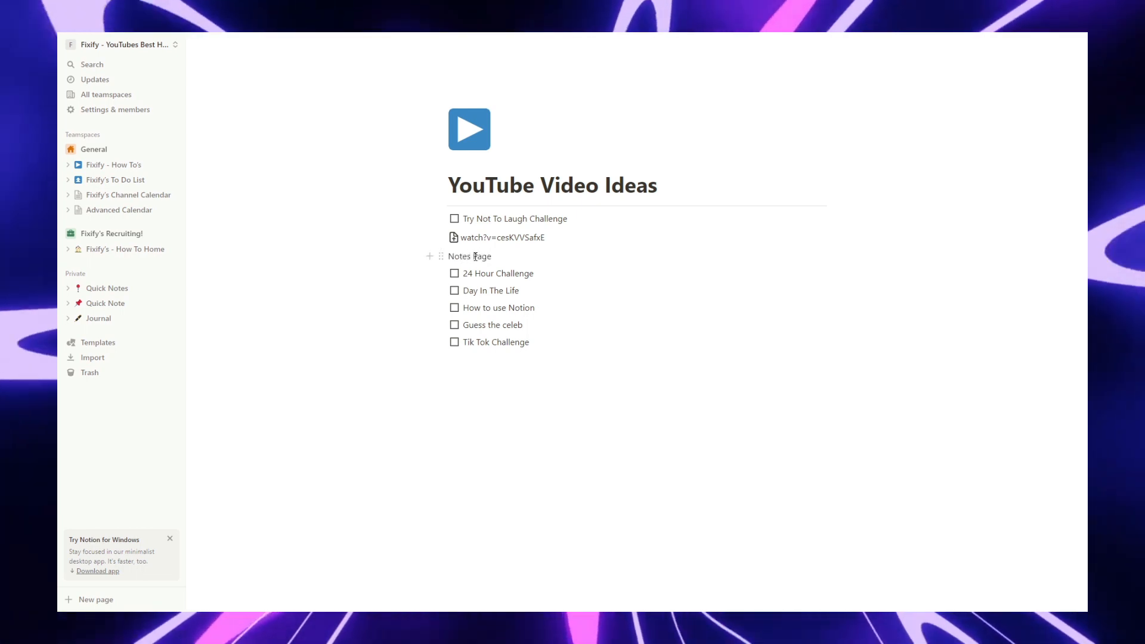
Turn the Notes Page line into a page and open it.
{"action": "left_click", "coordinate": [440, 256]}
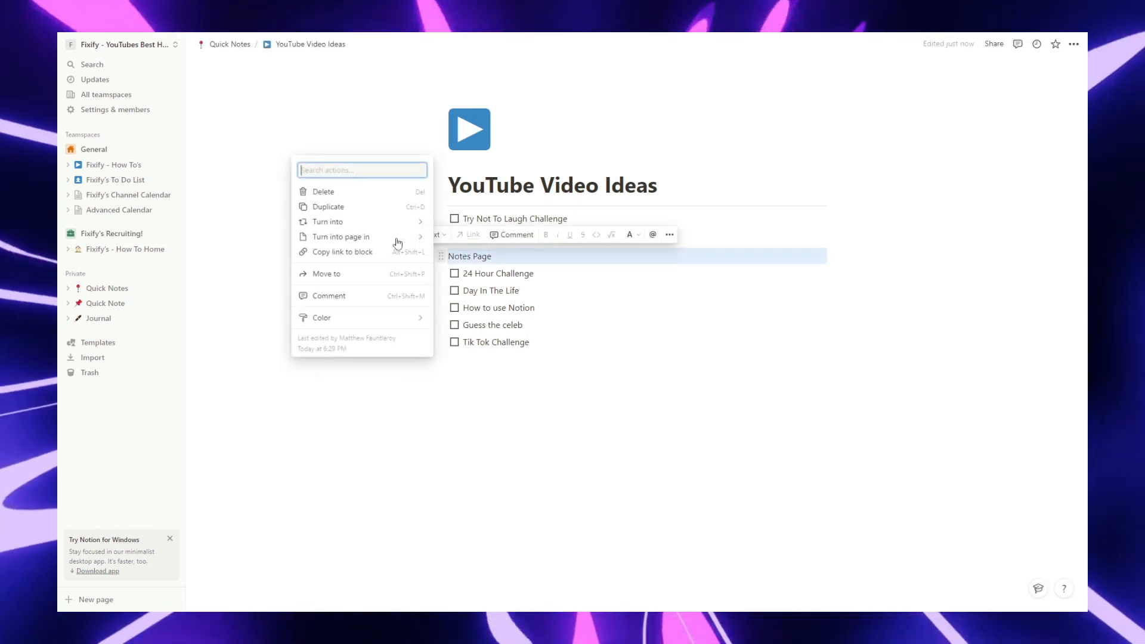
{"action": "mouse_move", "coordinate": [376, 222]}
{"action": "key", "text": "Escape"}
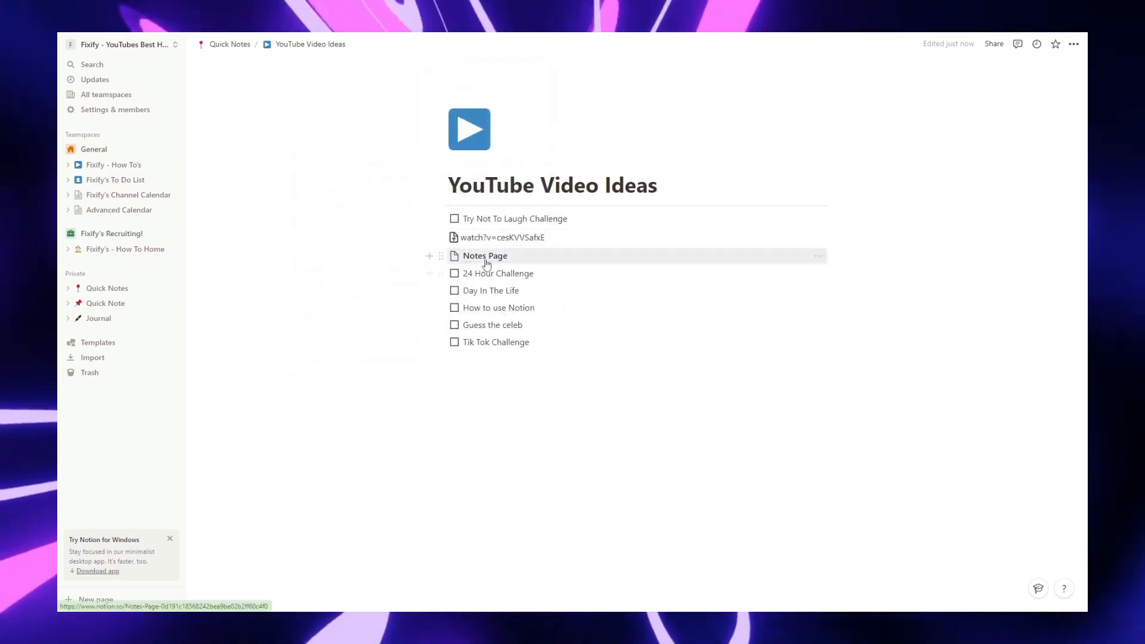
{"action": "left_click", "coordinate": [485, 256]}
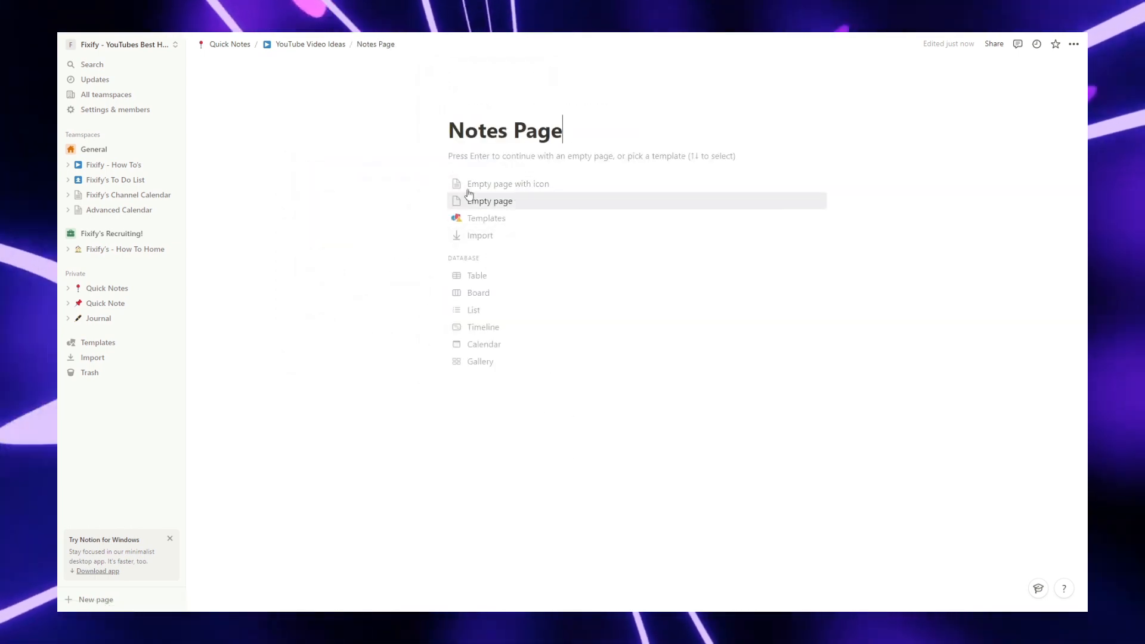
{"action": "left_click", "coordinate": [499, 164]}
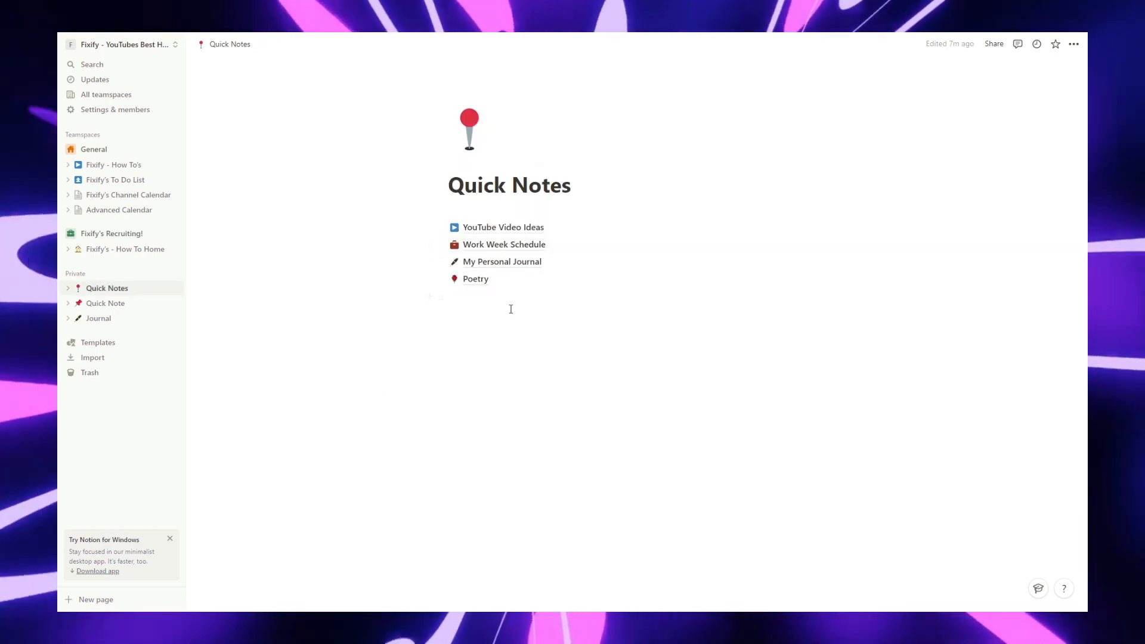
Open the Work Week Schedule page and turn it into a calendar with a new database.
{"action": "left_click", "coordinate": [478, 246]}
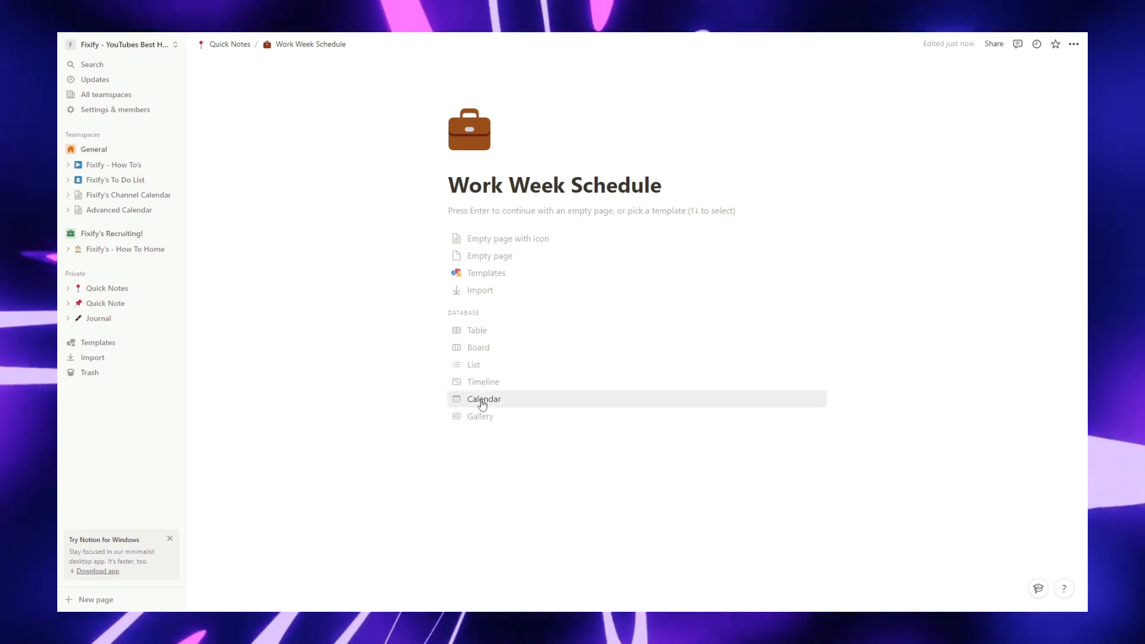
{"action": "left_click", "coordinate": [483, 400]}
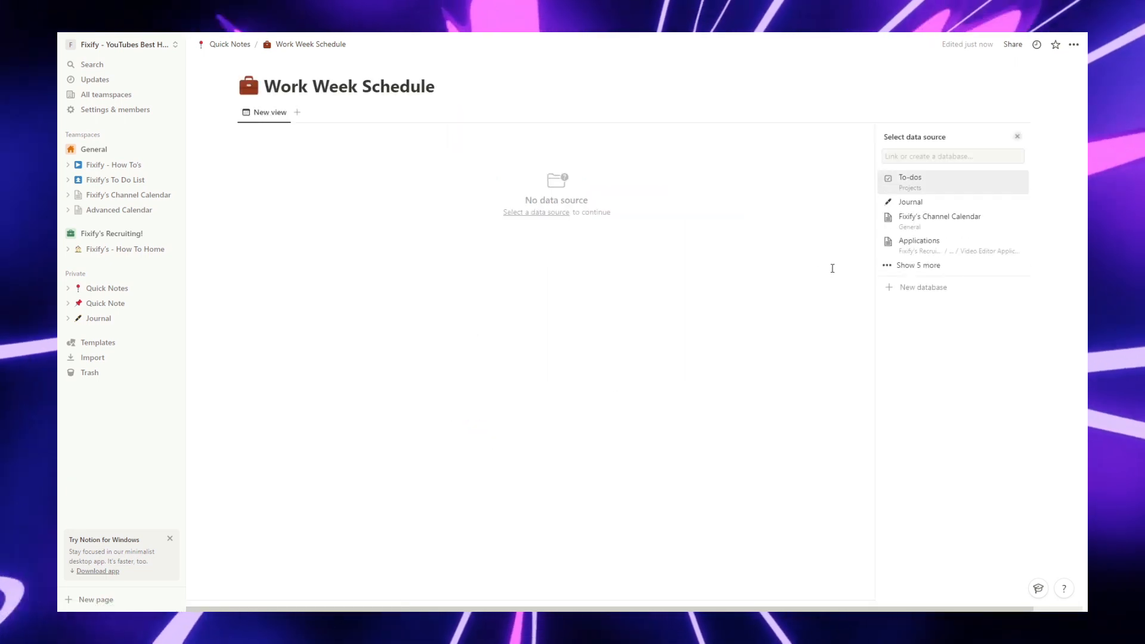
{"action": "left_click", "coordinate": [909, 290]}
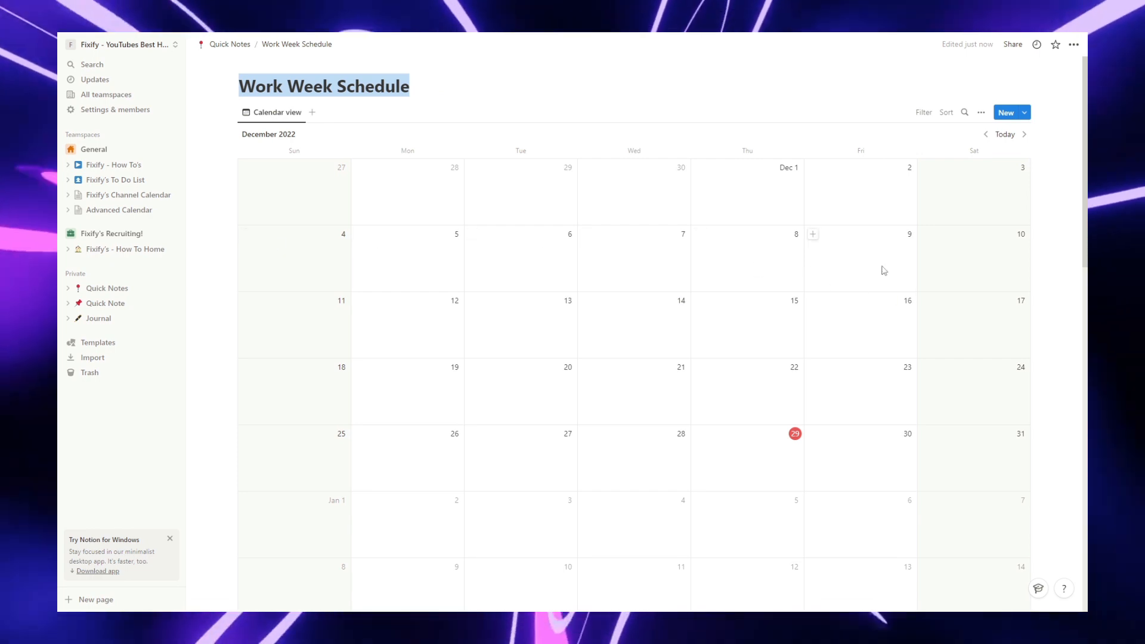
{"action": "left_click", "coordinate": [429, 260]}
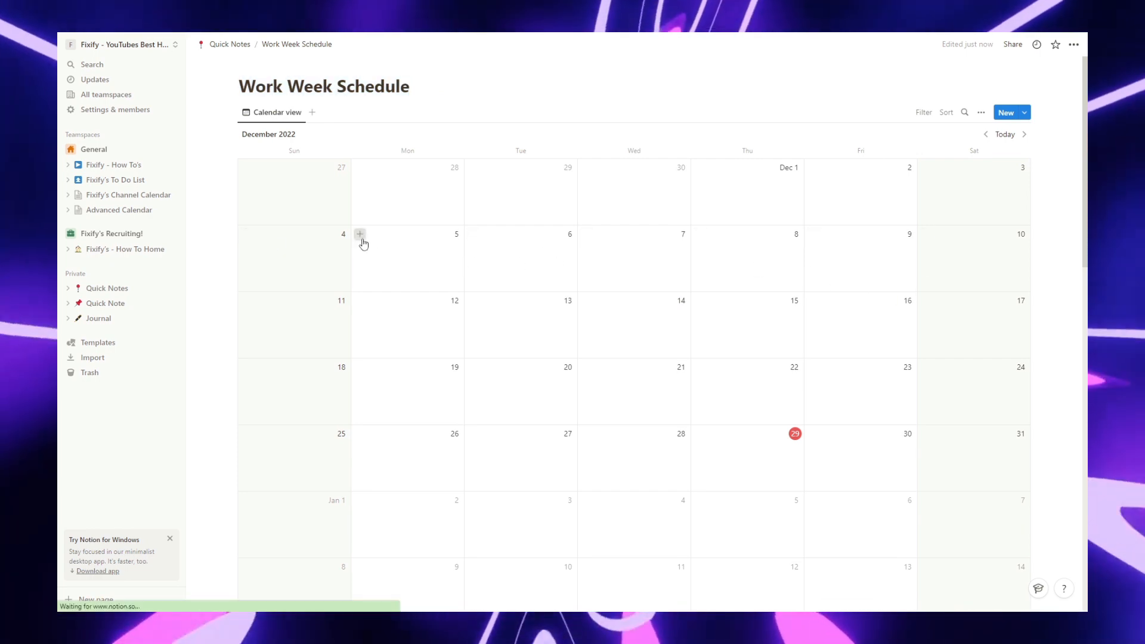
Add a "9-5" entry on December 5, 2022 and duplicate it onto each weekday through December 9.
{"action": "left_click", "coordinate": [360, 234]}
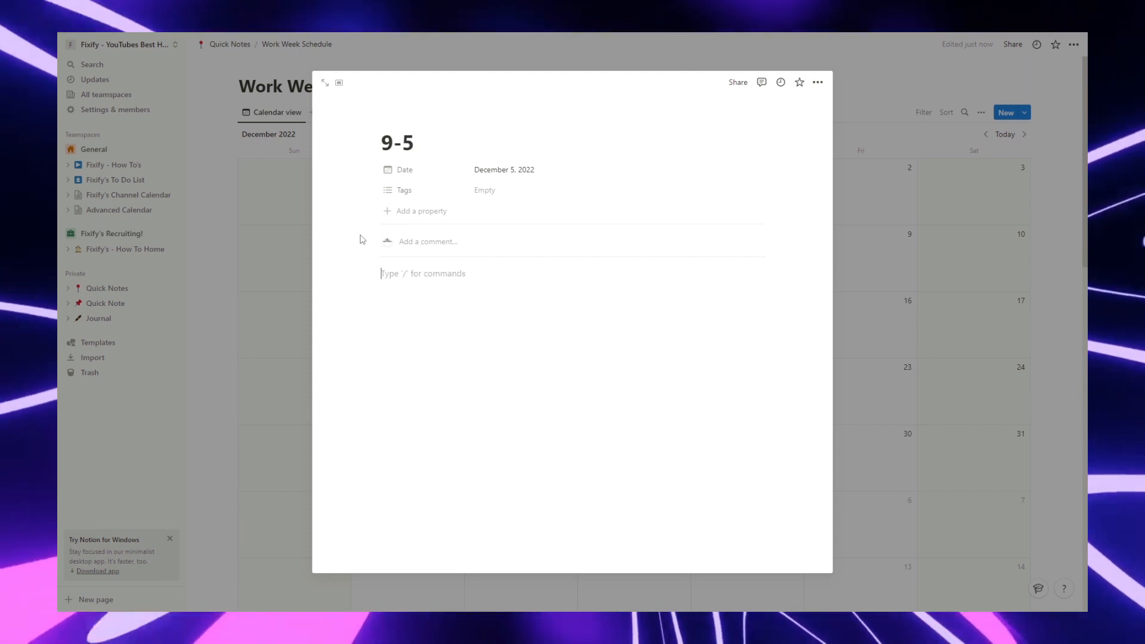
{"action": "left_click", "coordinate": [277, 257]}
{"action": "left_click_drag", "start_coordinate": [408, 249], "coordinate": [623, 256]}
{"action": "right_click", "coordinate": [518, 251]}
{"action": "left_click", "coordinate": [528, 304]}
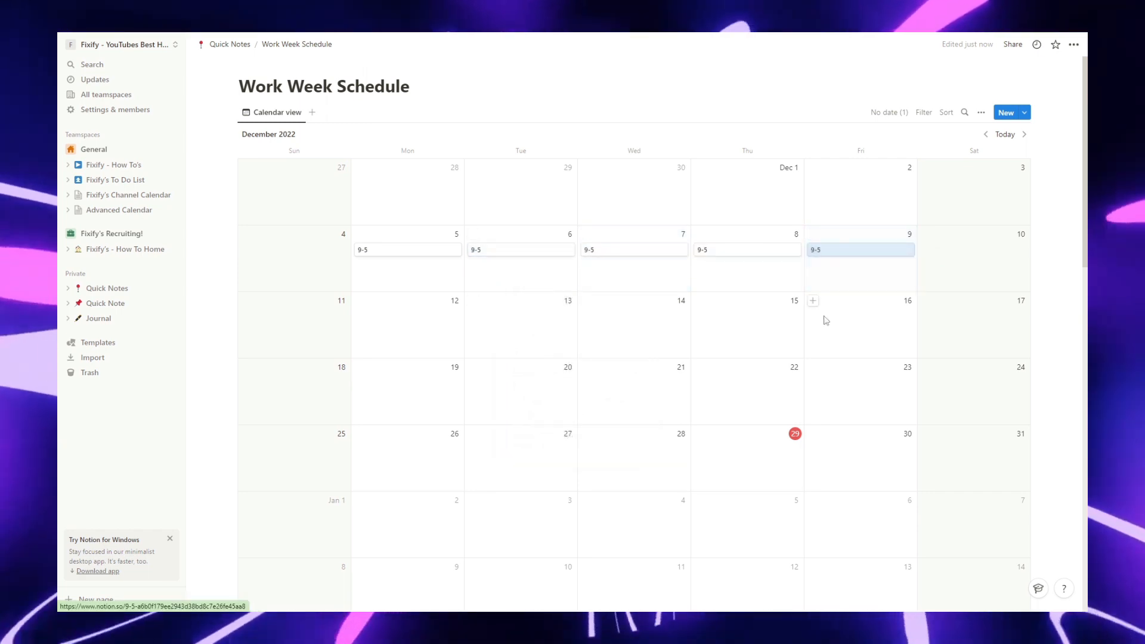
Leave the schedule and duplicate the private Journal page.
{"action": "left_click", "coordinate": [228, 46]}
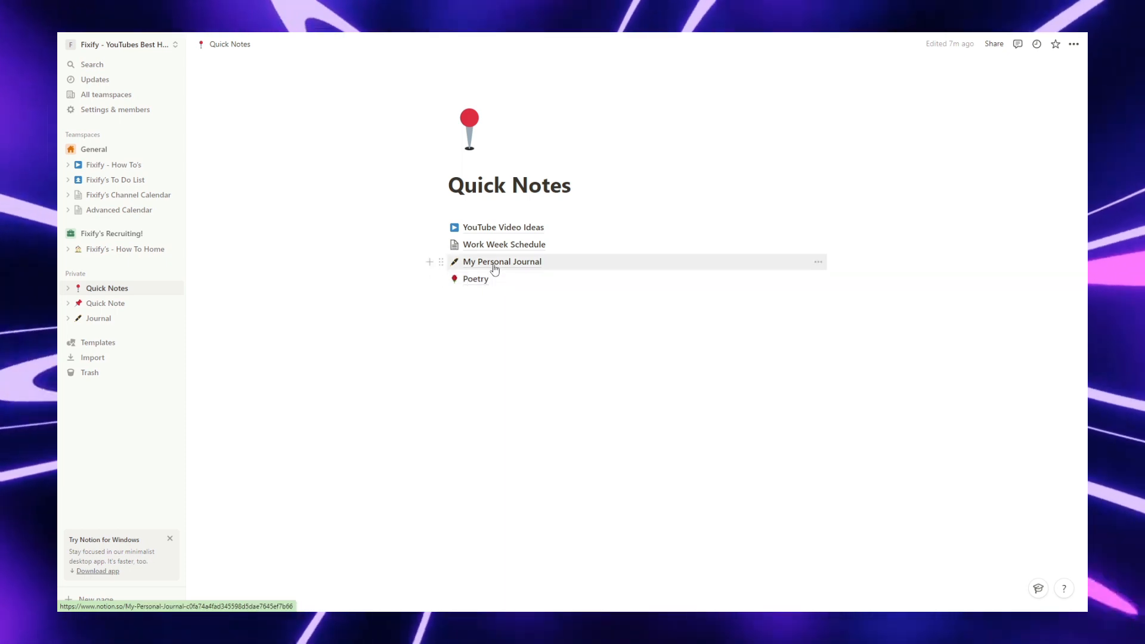
{"action": "left_click", "coordinate": [116, 322]}
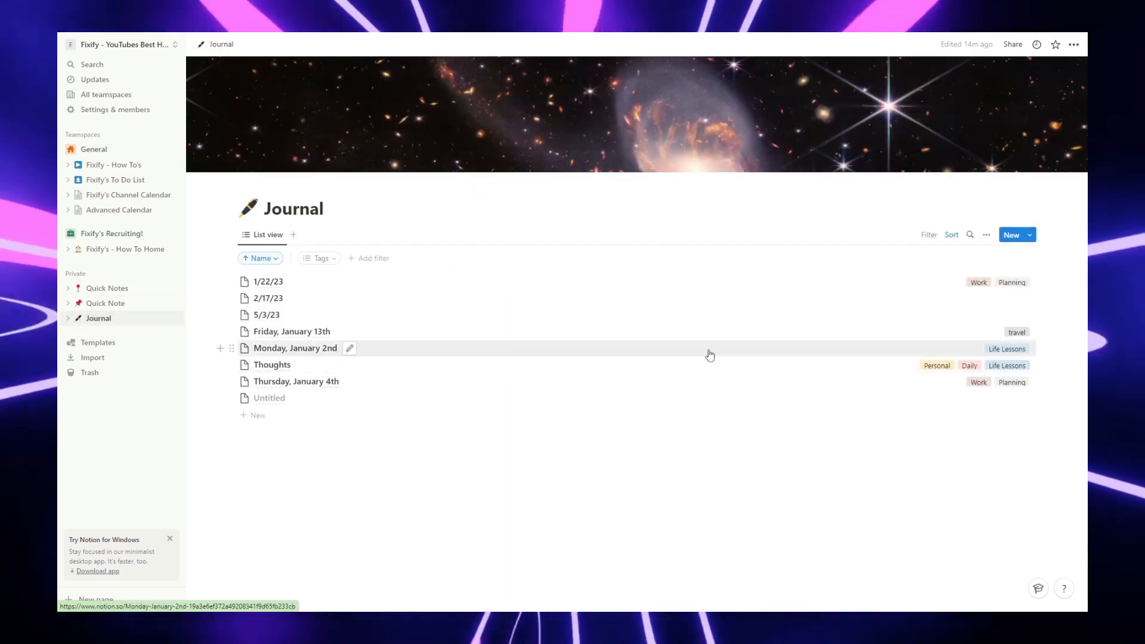
{"action": "right_click", "coordinate": [108, 321]}
{"action": "left_click", "coordinate": [149, 356]}
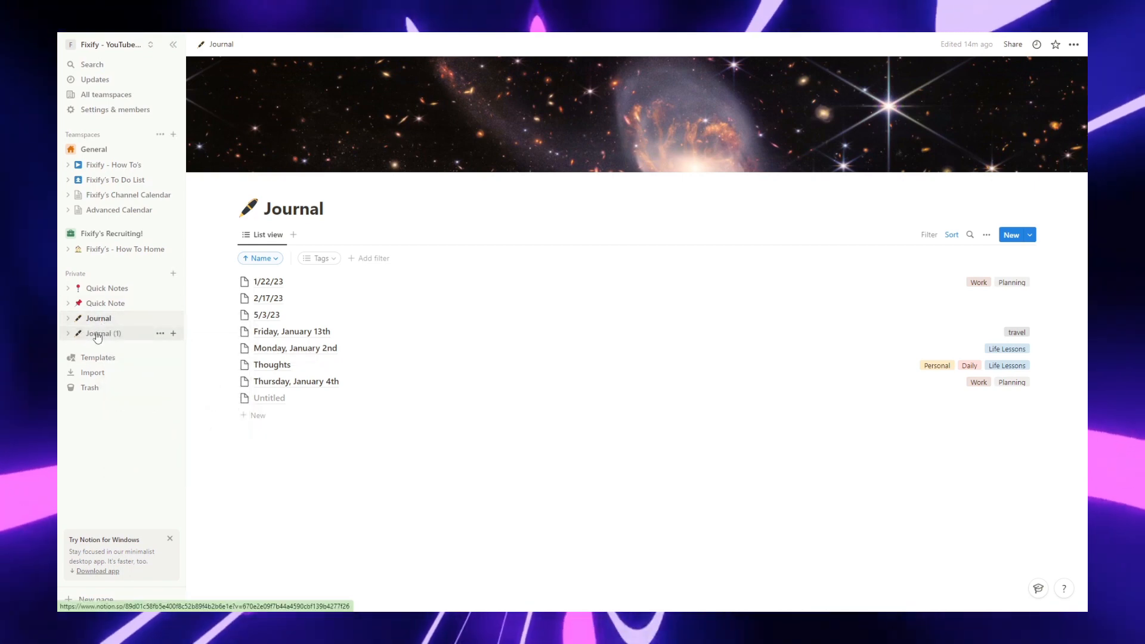
Move the duplicated Journal page into My Personal Journal under Quick Notes, check it there, and return to Quick Notes.
{"action": "left_click", "coordinate": [116, 290]}
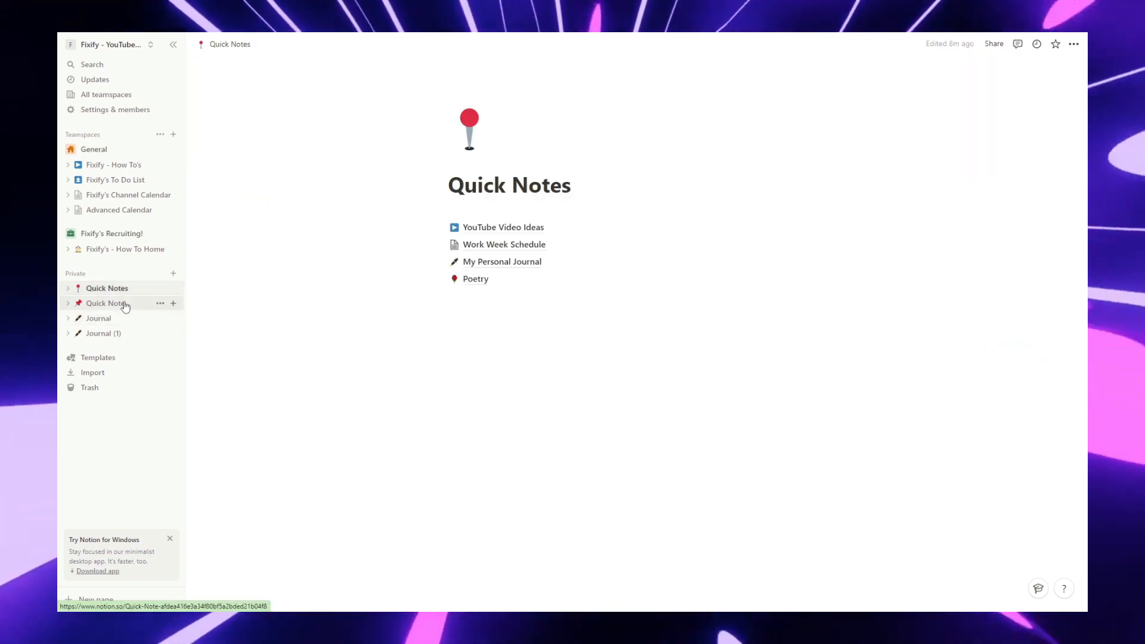
{"action": "left_click_drag", "start_coordinate": [107, 340], "coordinate": [503, 267]}
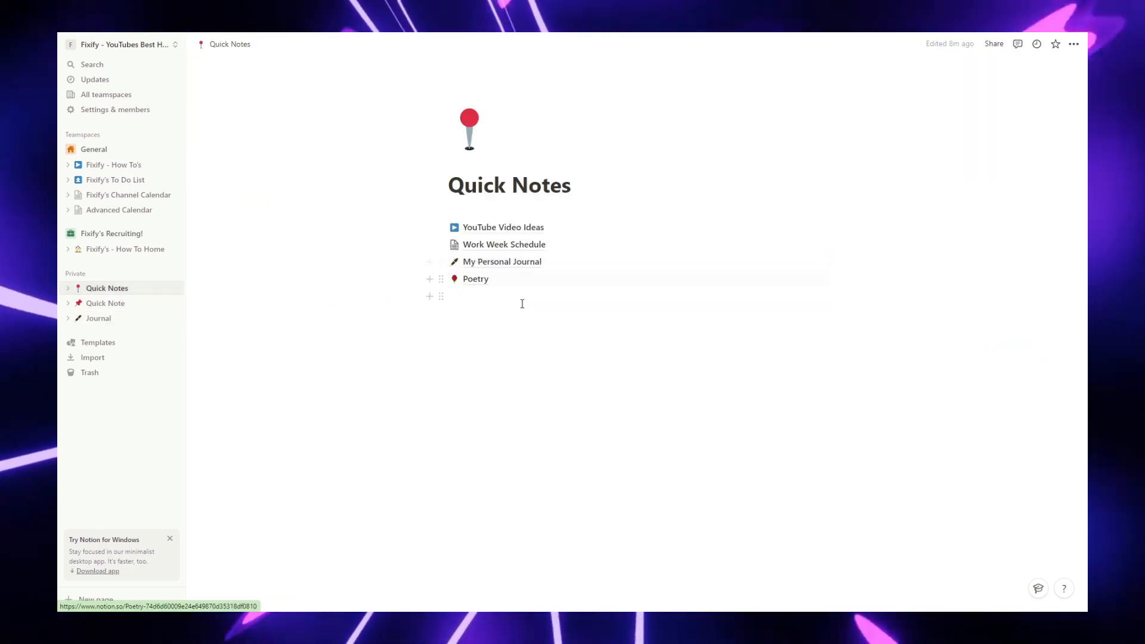
{"action": "left_click", "coordinate": [511, 266]}
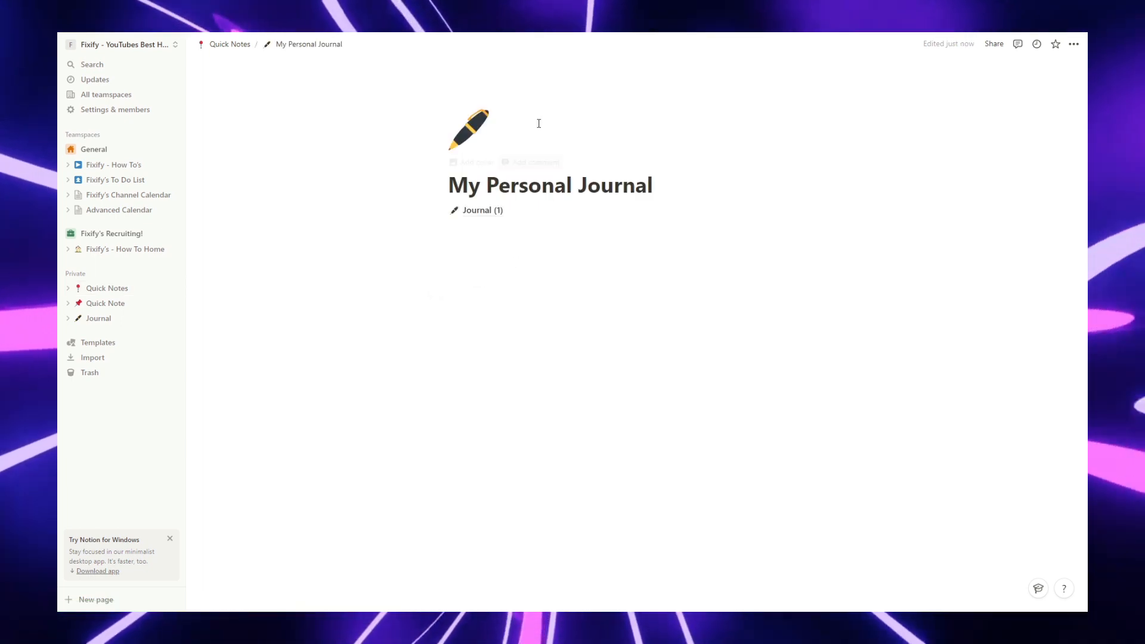
{"action": "key", "text": "alt+Left"}
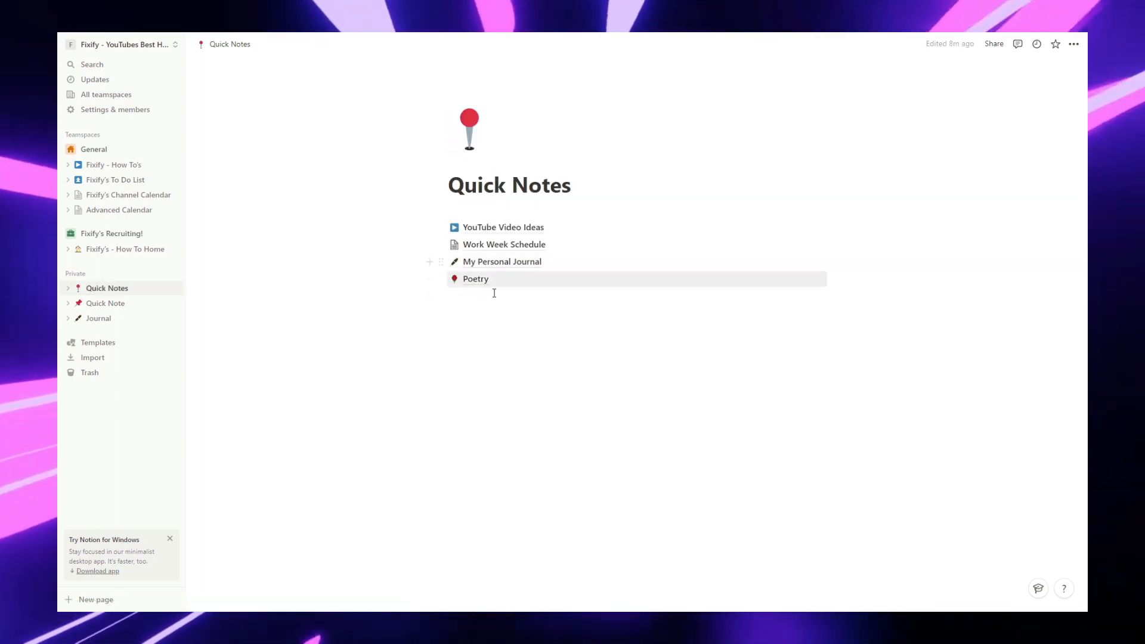
Open the Poetry page, browse the template gallery, and apply the Reading List template to the page.
{"action": "left_click", "coordinate": [477, 280]}
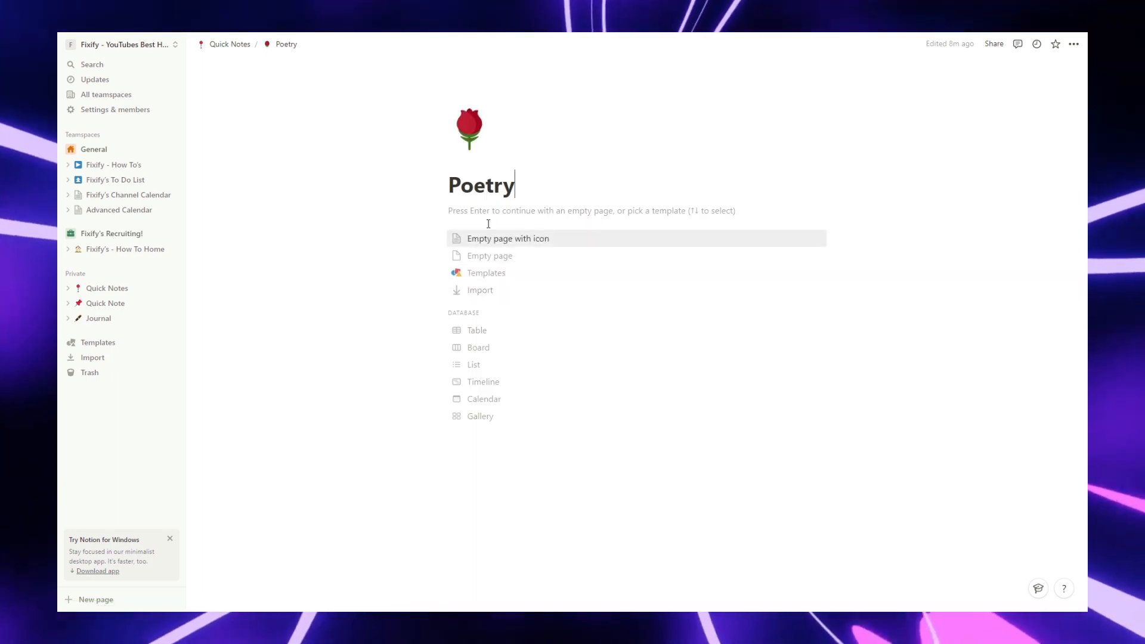
{"action": "left_click", "coordinate": [507, 280]}
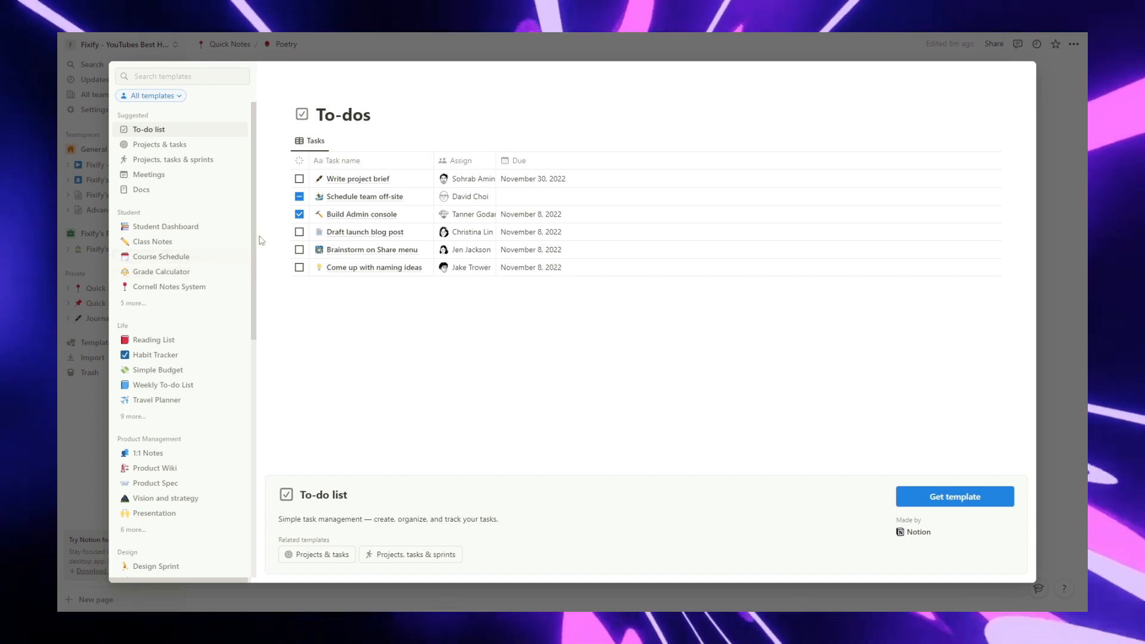
{"action": "left_click", "coordinate": [199, 416]}
{"action": "scroll", "coordinate": [170, 452], "scroll_direction": "down", "scroll_amount": 7}
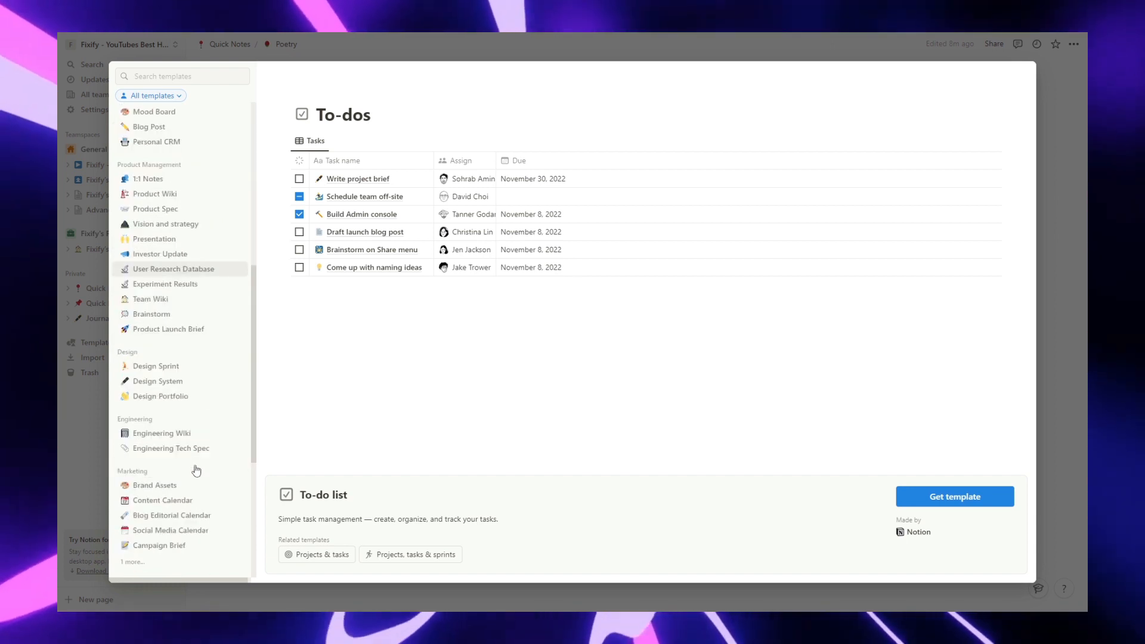
{"action": "scroll", "coordinate": [165, 300], "scroll_direction": "up", "scroll_amount": 3}
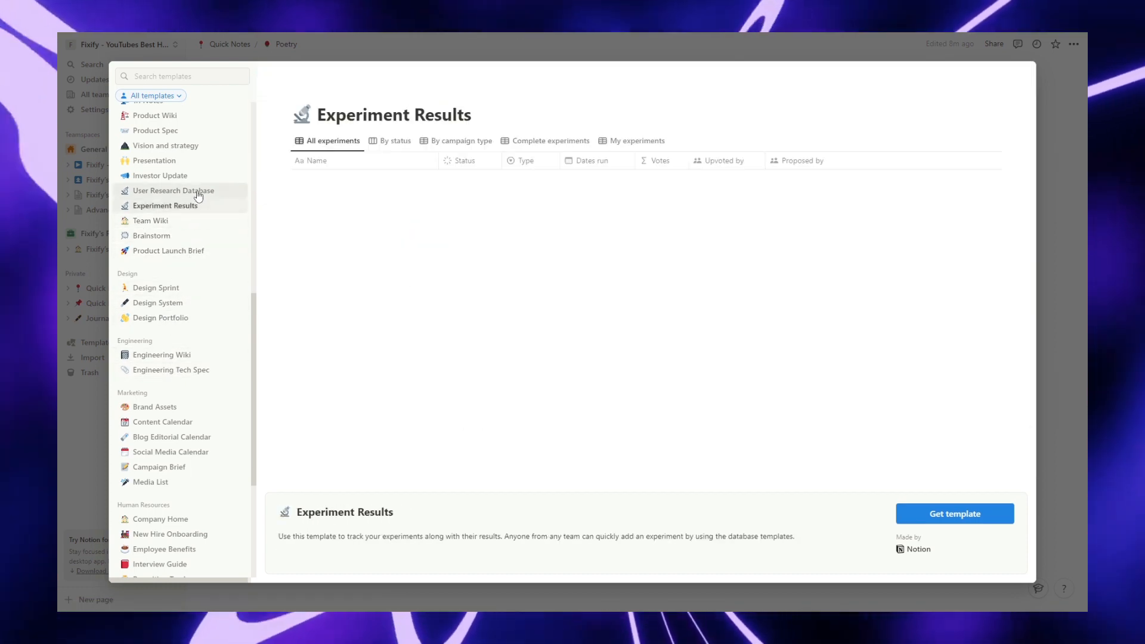
{"action": "scroll", "coordinate": [193, 269], "scroll_direction": "up", "scroll_amount": 6}
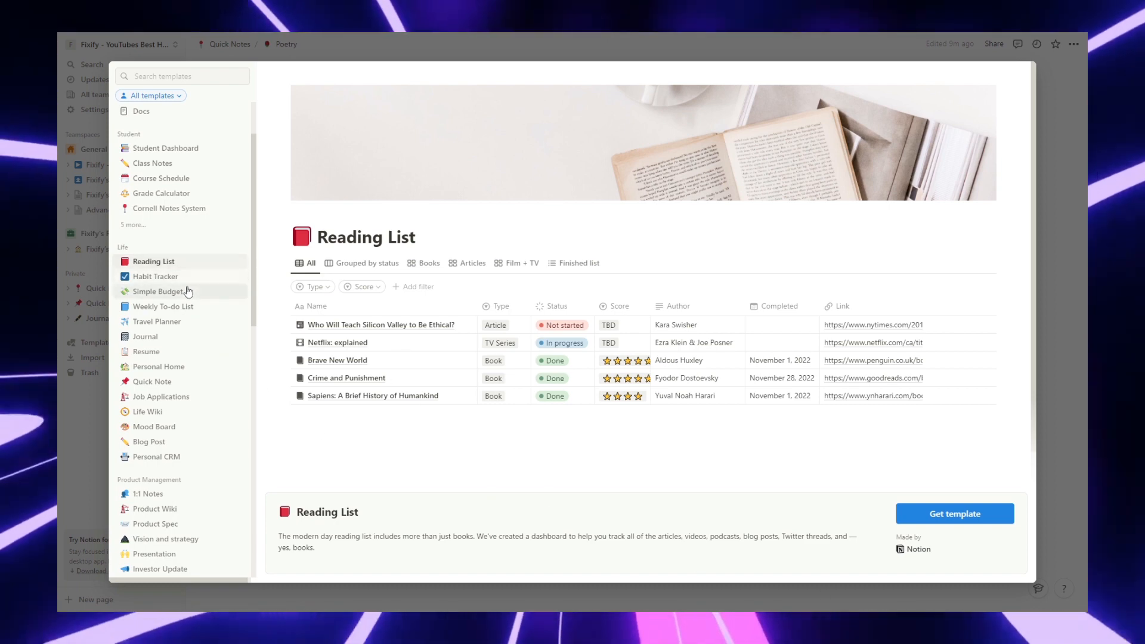
{"action": "left_click", "coordinate": [181, 283]}
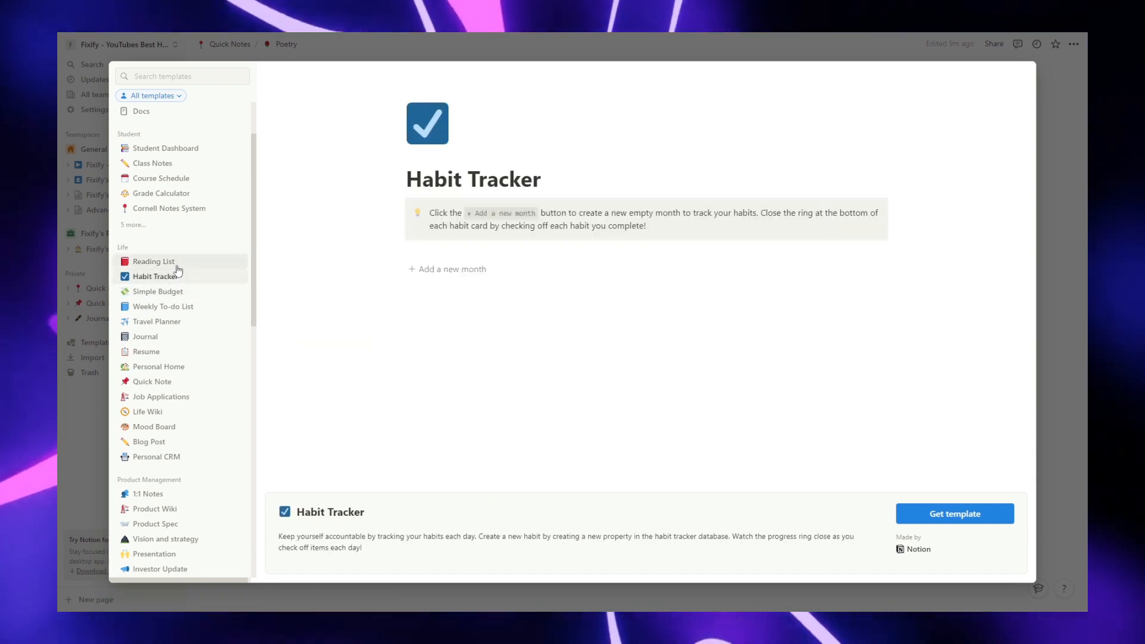
{"action": "key", "text": "Up"}
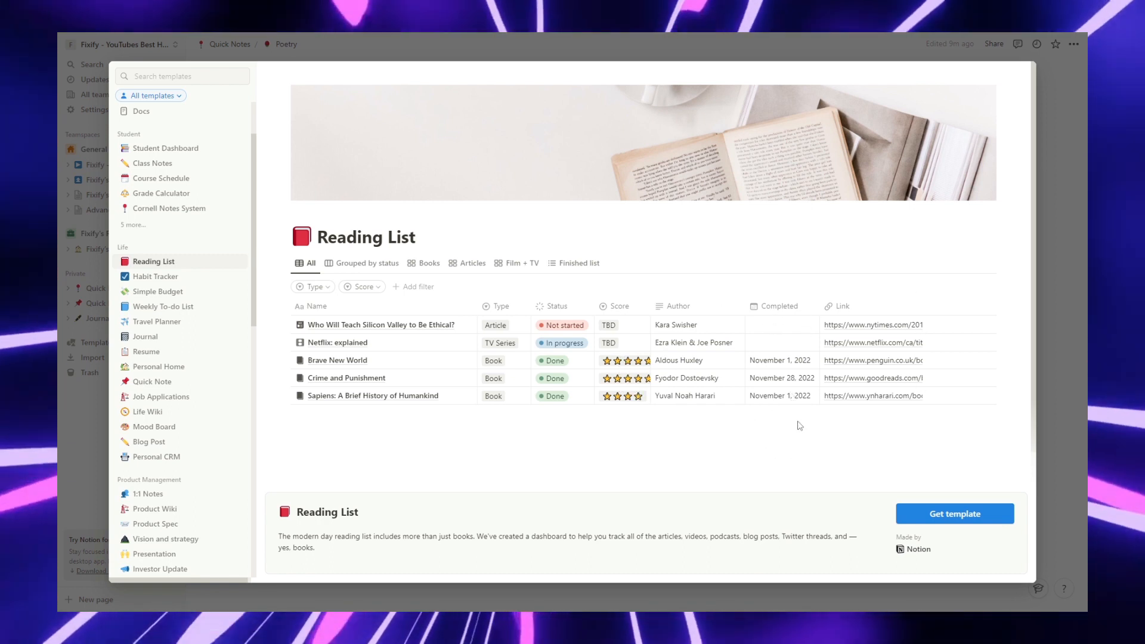
{"action": "left_click", "coordinate": [933, 516]}
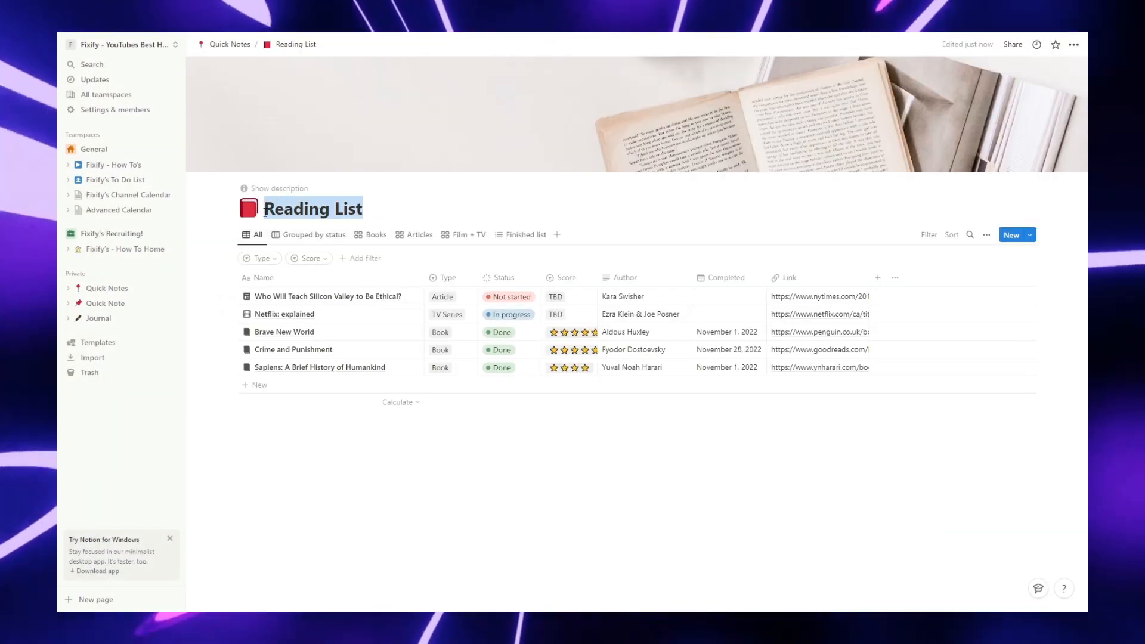
Rename the Reading List page to "Poetry" and change its icon to a red rose.
{"action": "type", "text": "Poetry"}
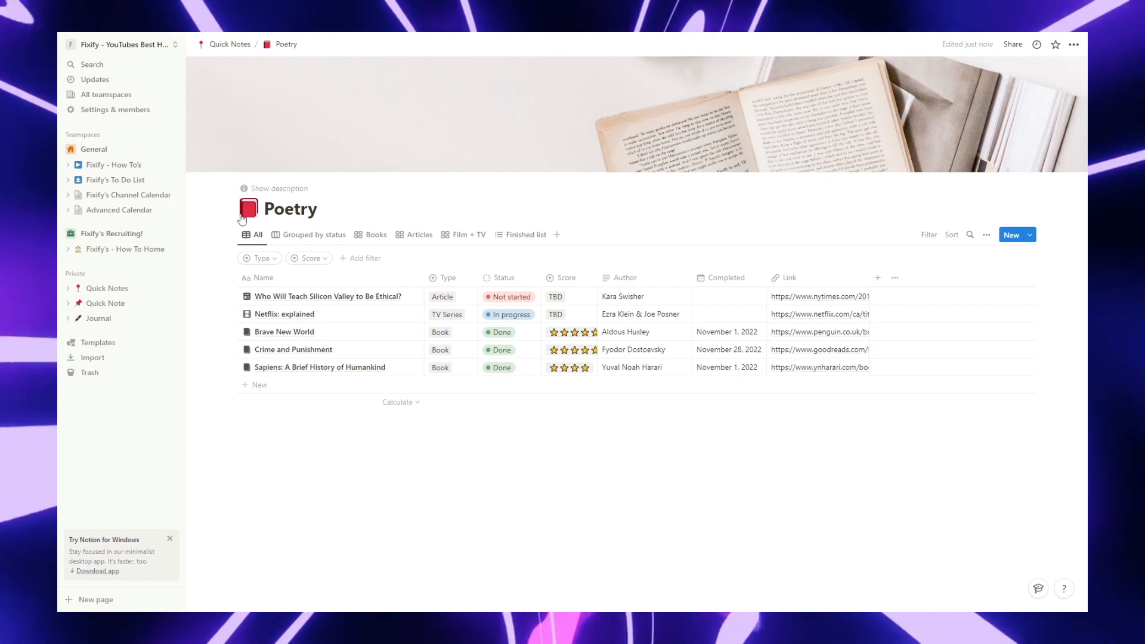
{"action": "left_click", "coordinate": [242, 217]}
{"action": "left_click", "coordinate": [155, 296]}
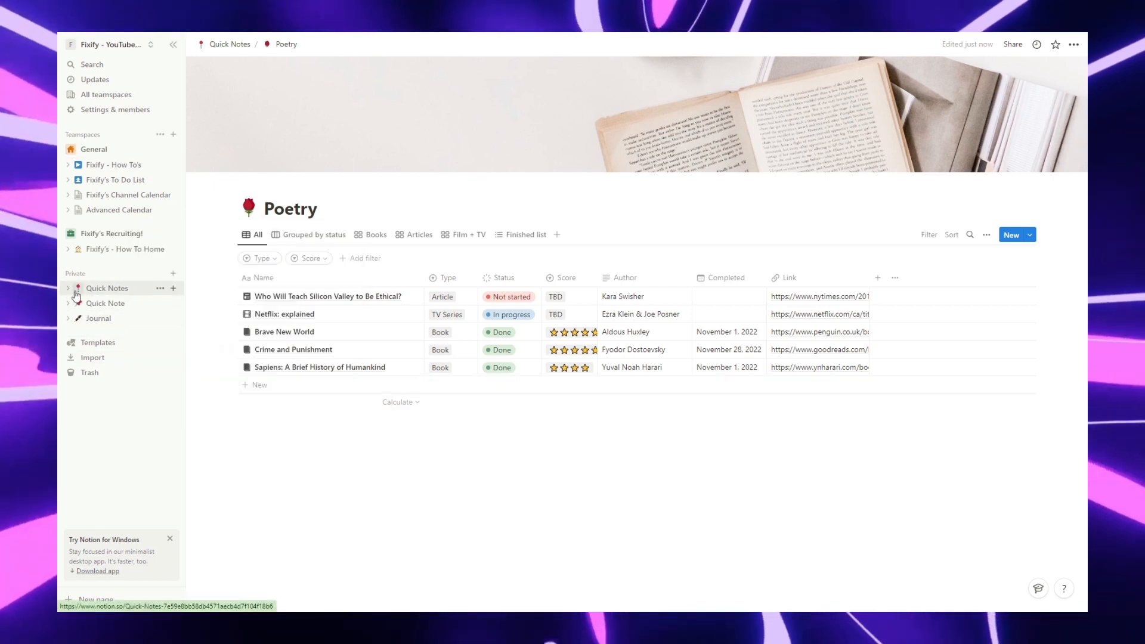
Expand the sub-pages of Quick Notes, look through the schedule, journal and poetry pages, and return to Quick Notes.
{"action": "left_click", "coordinate": [67, 289]}
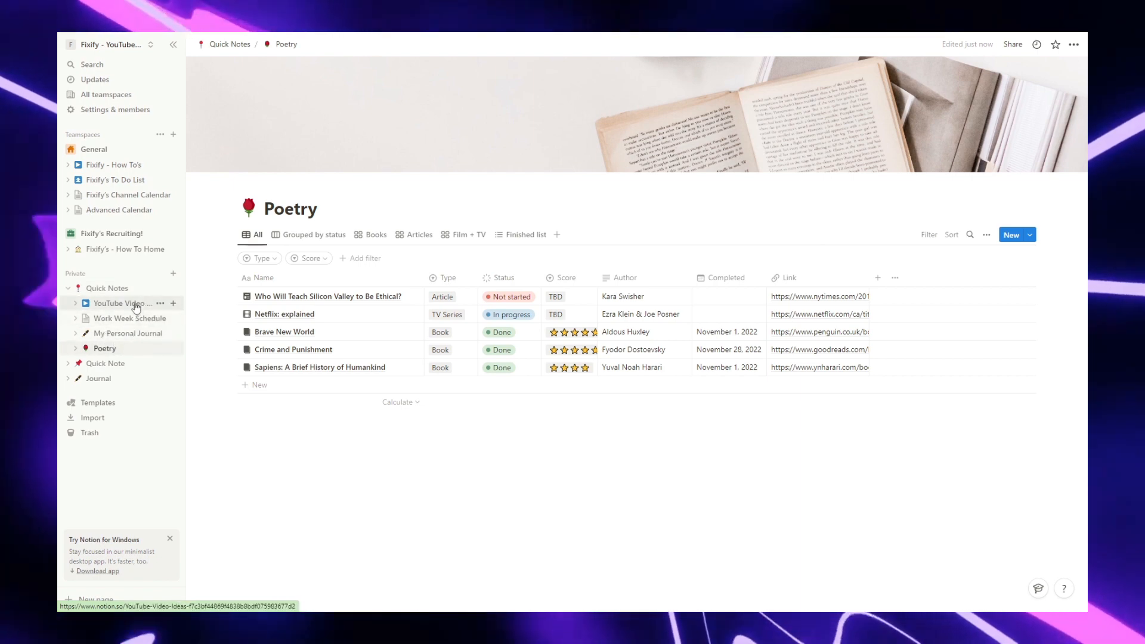
{"action": "left_click", "coordinate": [126, 319]}
{"action": "left_click", "coordinate": [122, 337]}
{"action": "left_click", "coordinate": [117, 354]}
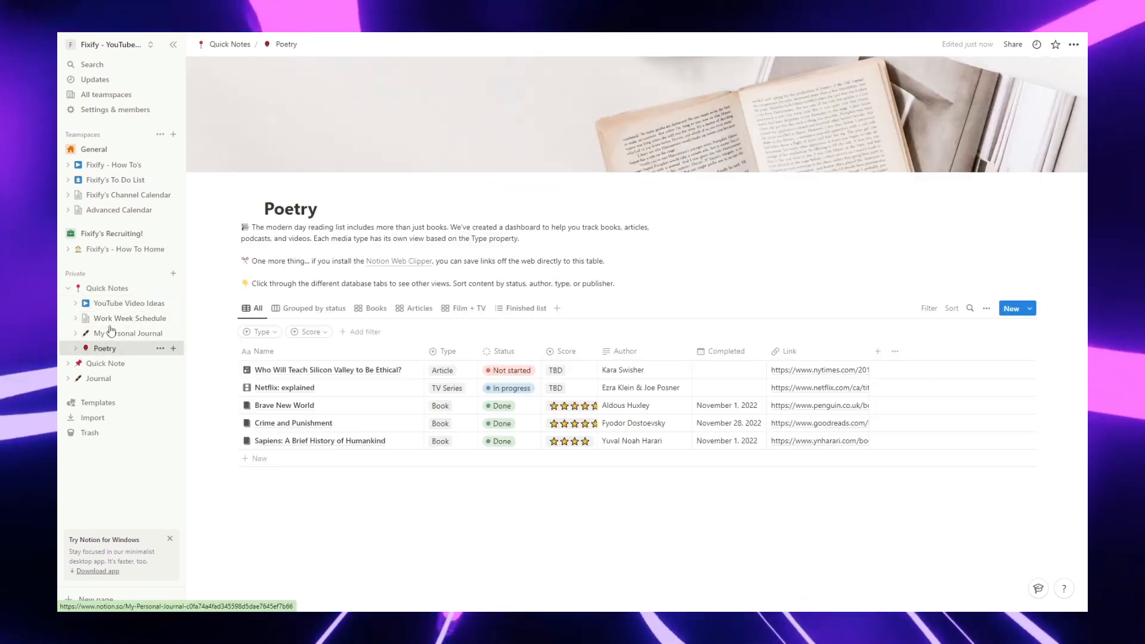
{"action": "left_click", "coordinate": [107, 288]}
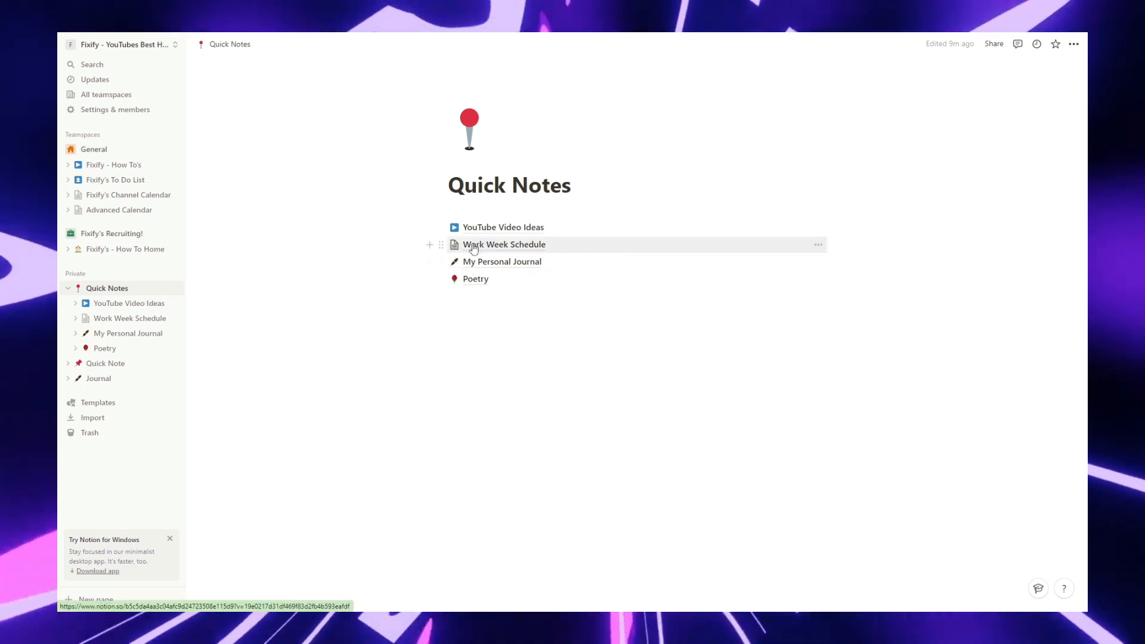